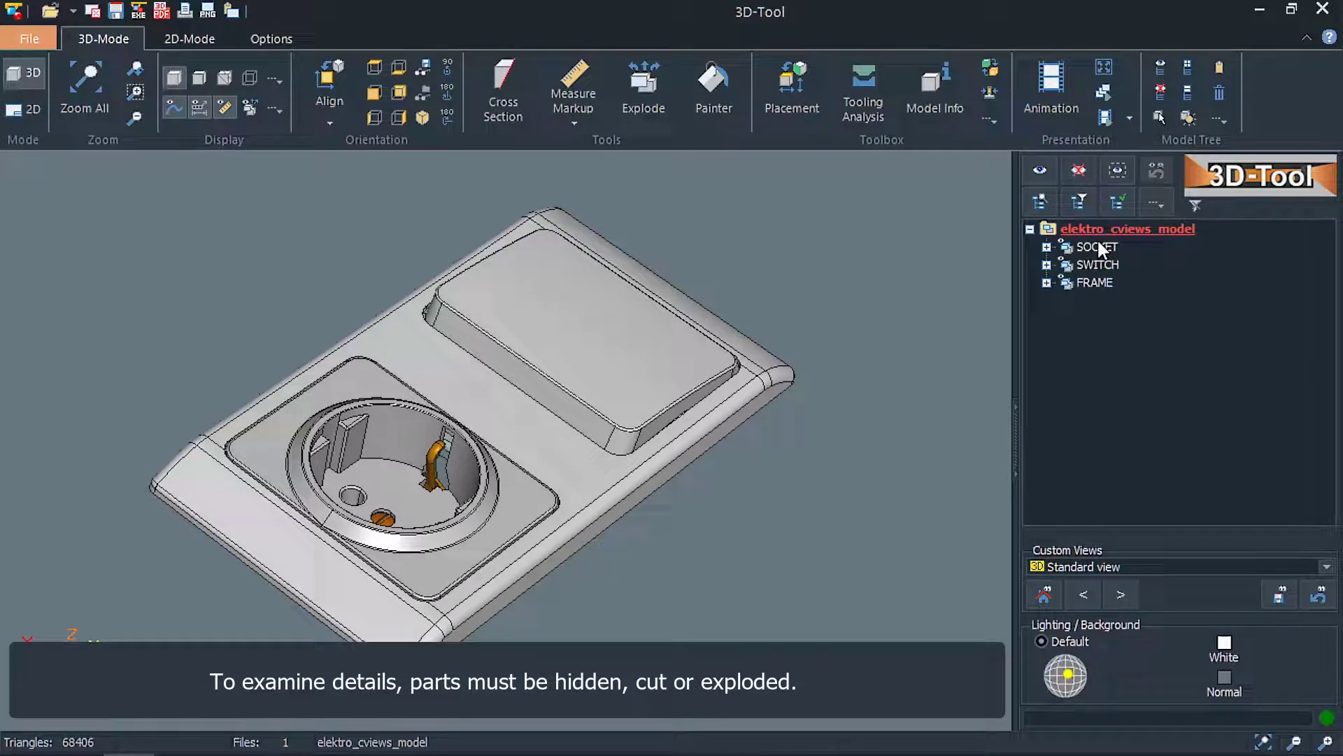
Show only the SOCKET assembly and cut it with a YZ-plane cross section, viewed close up from the side.
right_click(1103, 247)
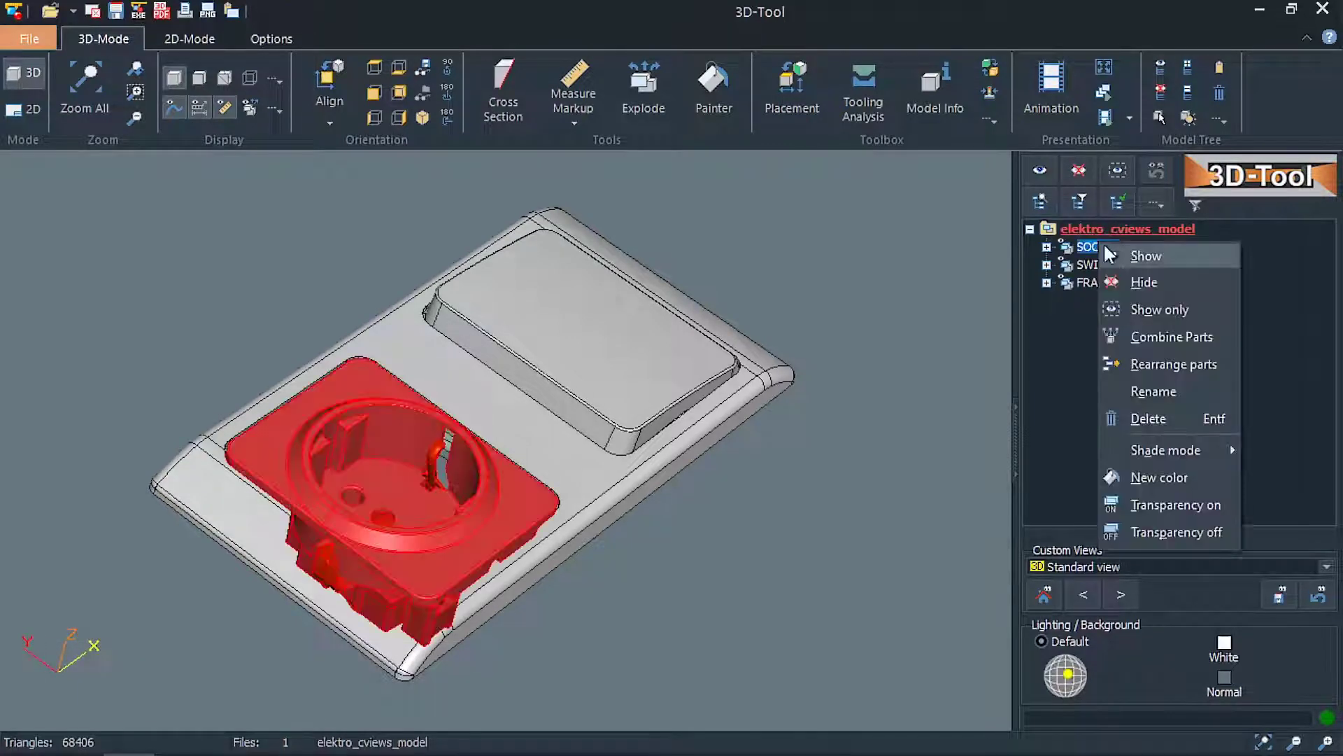
left_click(1151, 309)
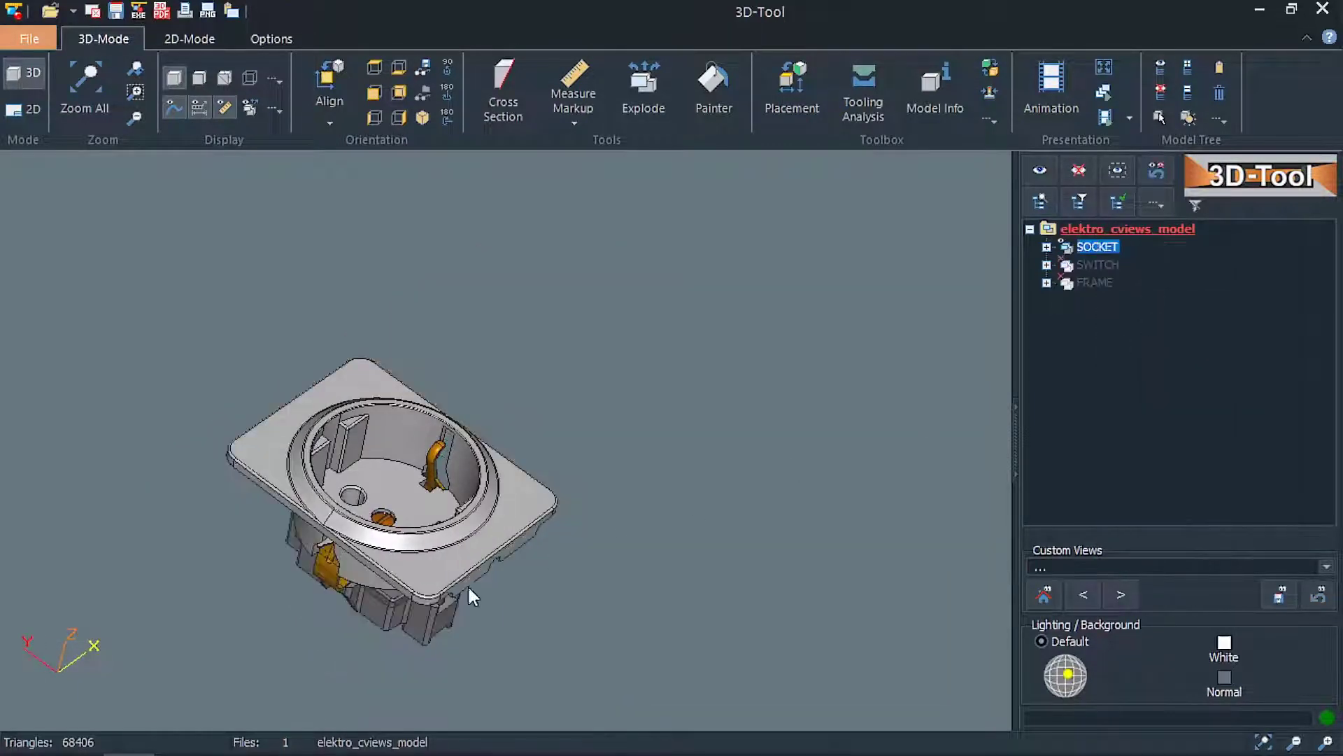
left_click_drag(468, 584, 675, 402)
scroll(641, 390, "up", 5)
right_click_drag(635, 350, 578, 462)
left_click(519, 96)
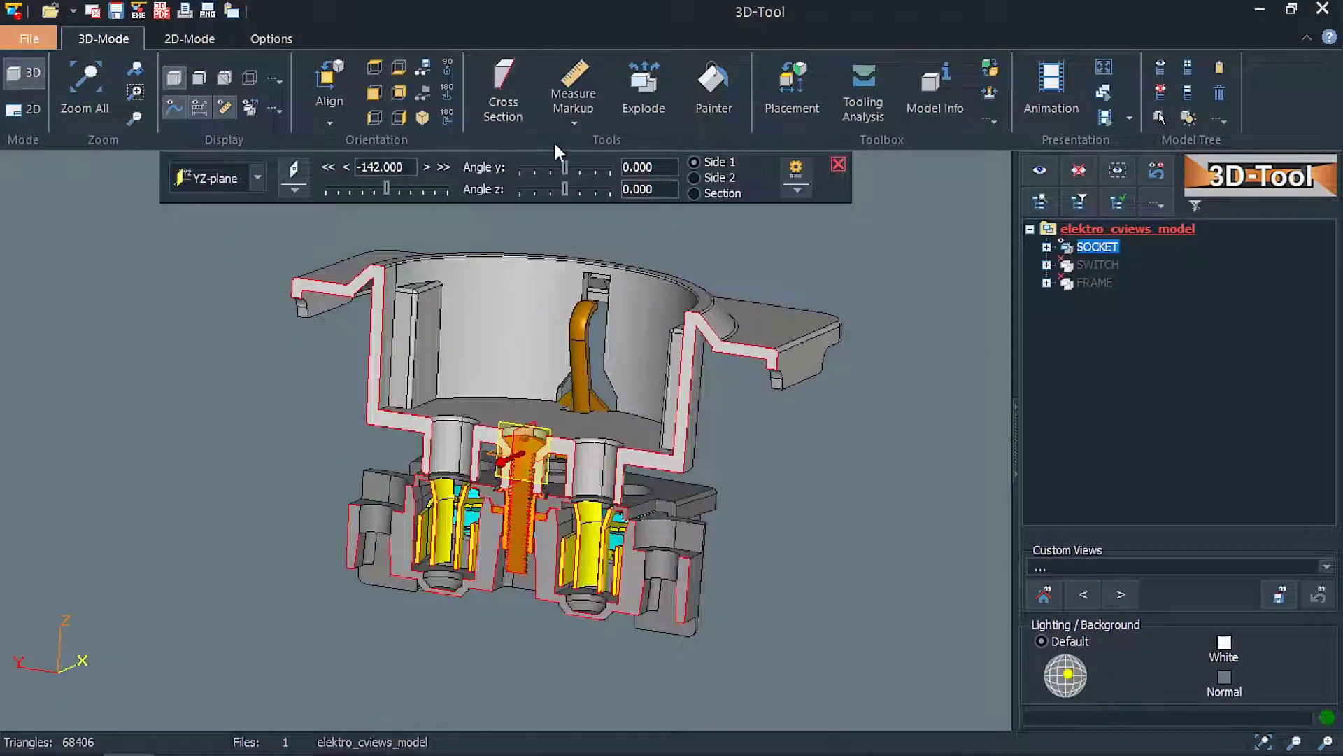
scroll(601, 364, "up", 3)
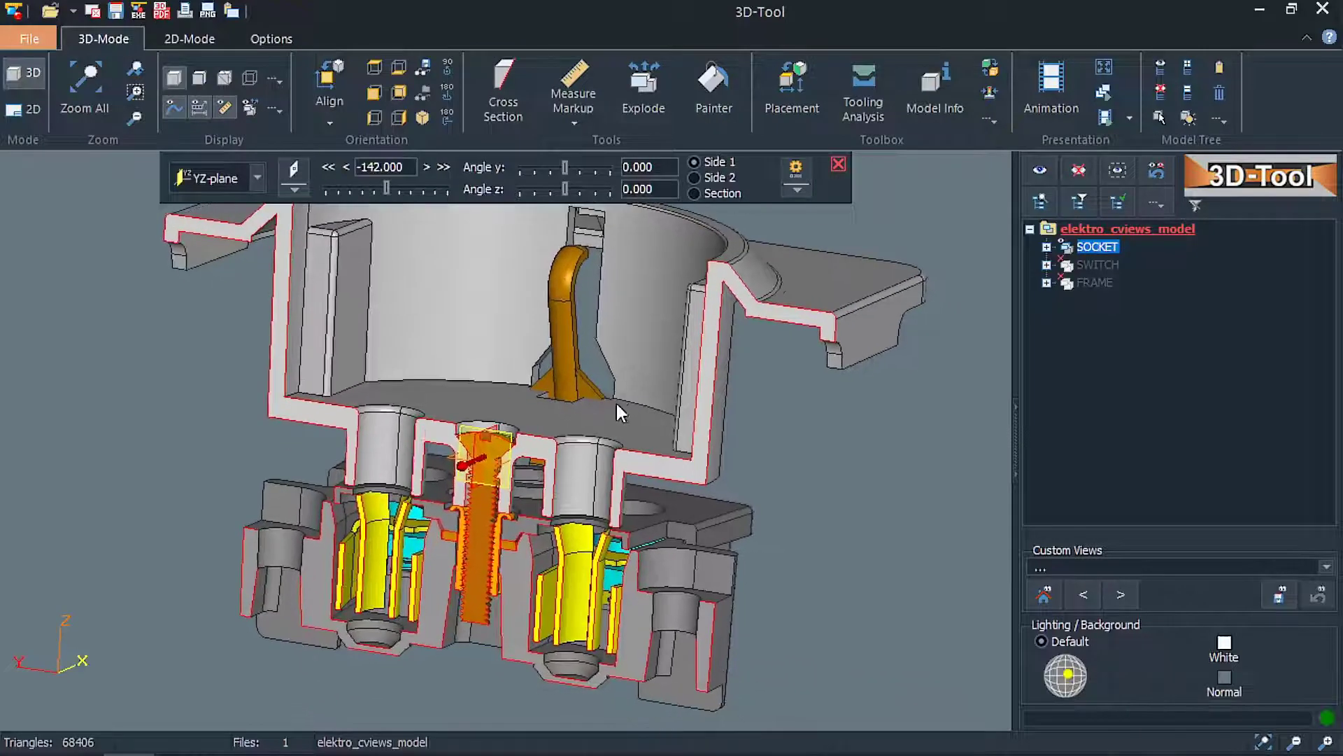
left_click_drag(615, 409, 608, 393)
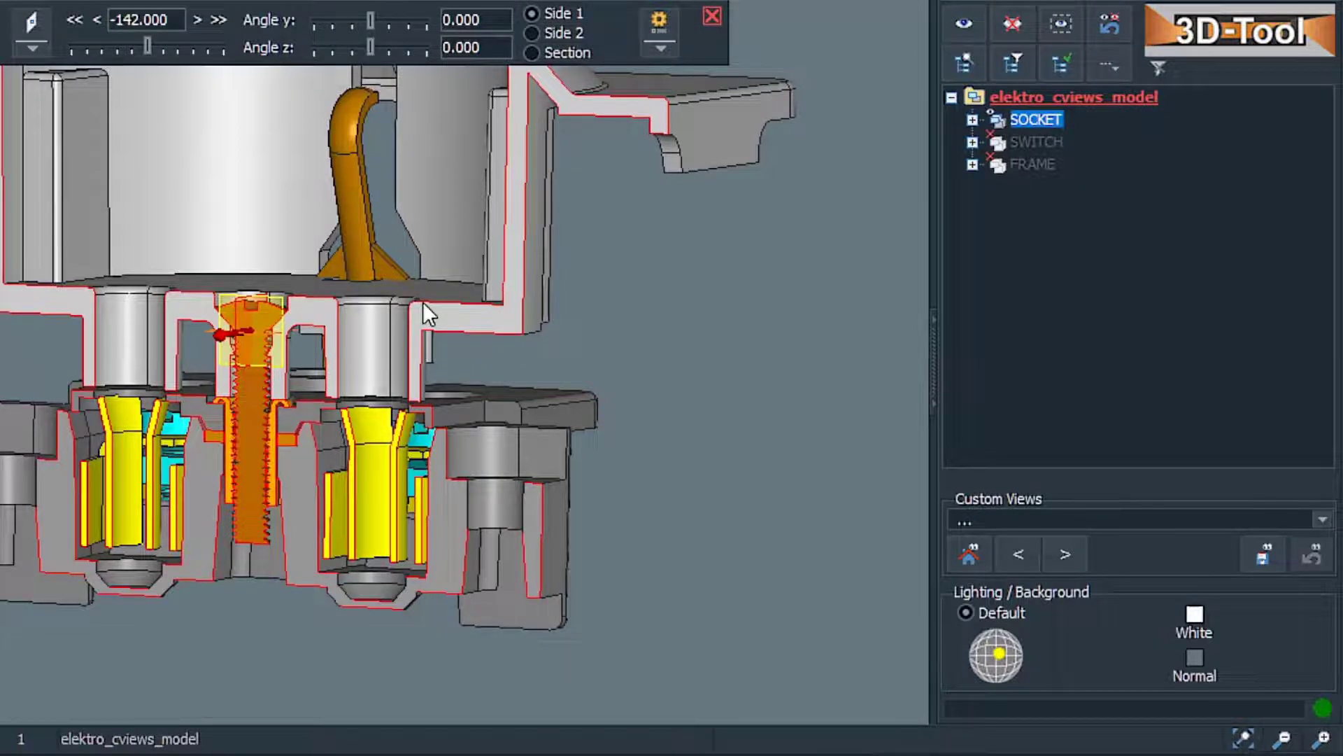
Save the current display as a custom view named "Socket cross section".
left_click(1278, 565)
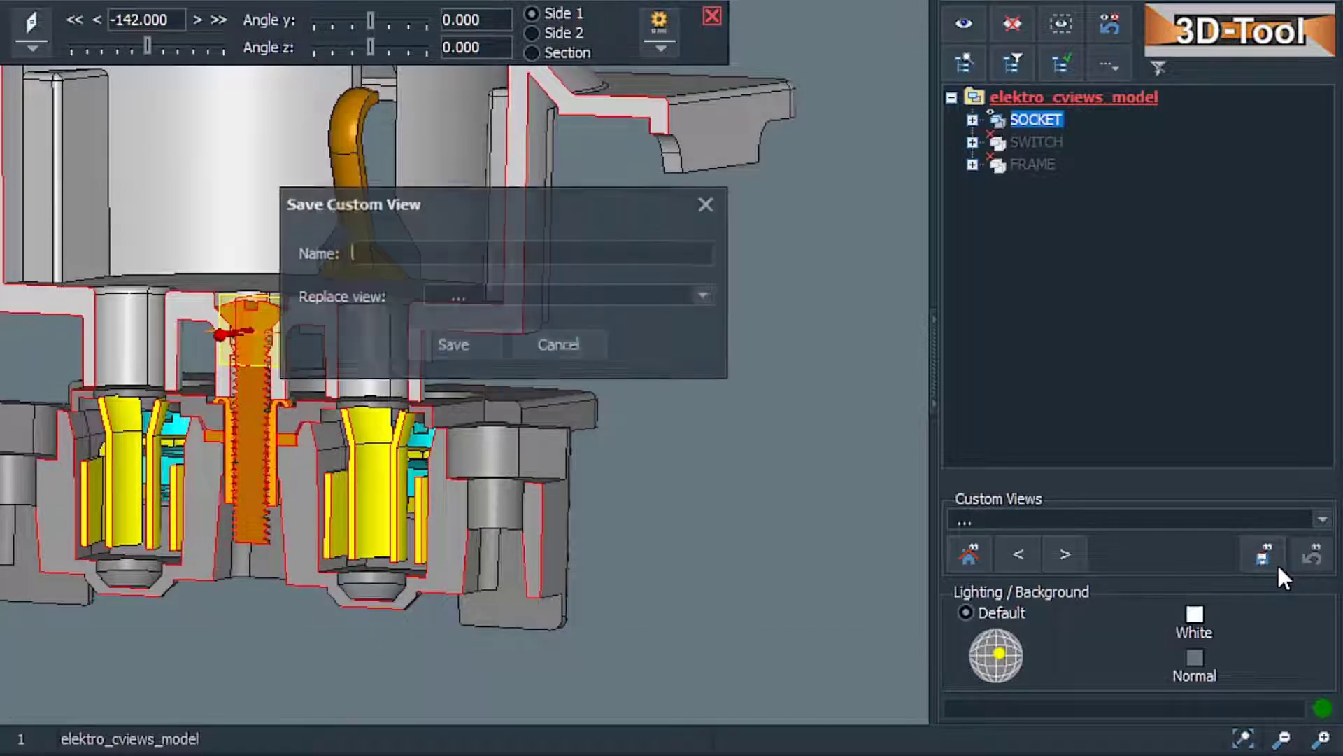
type("S")
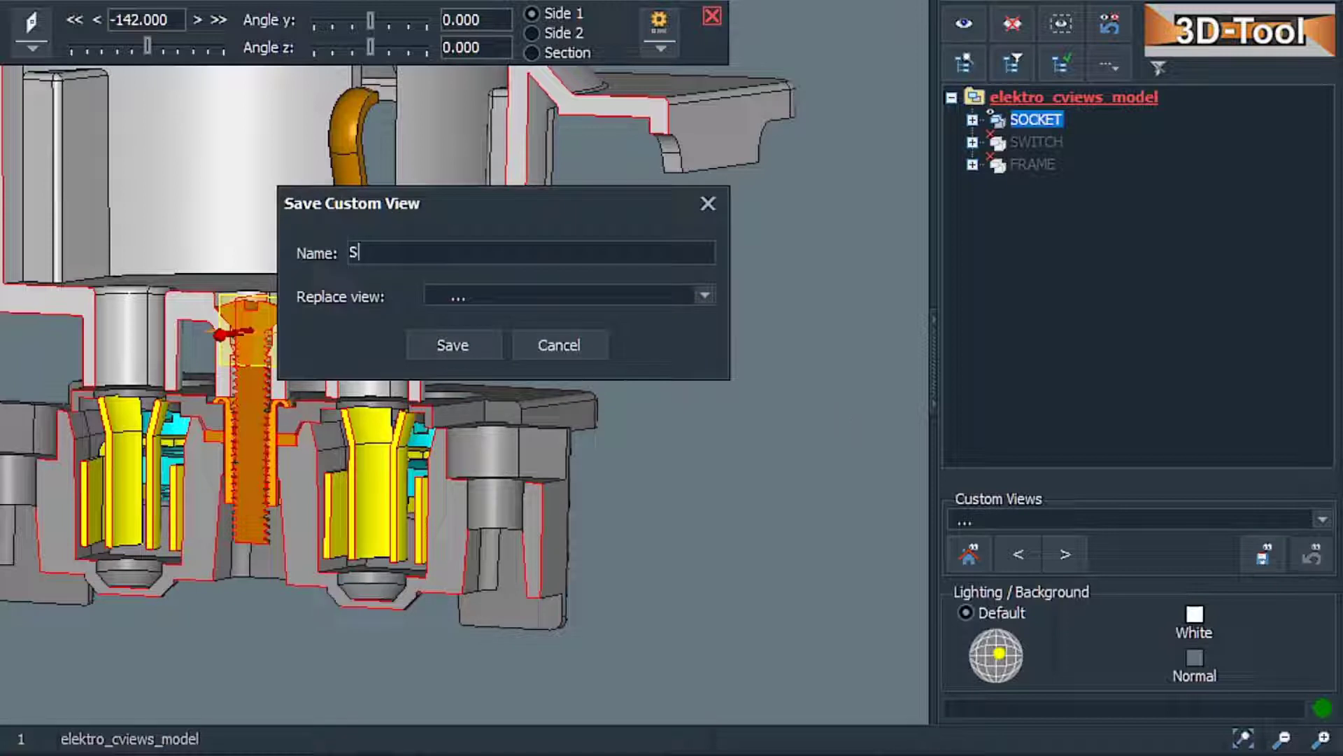
type("ocket cross section")
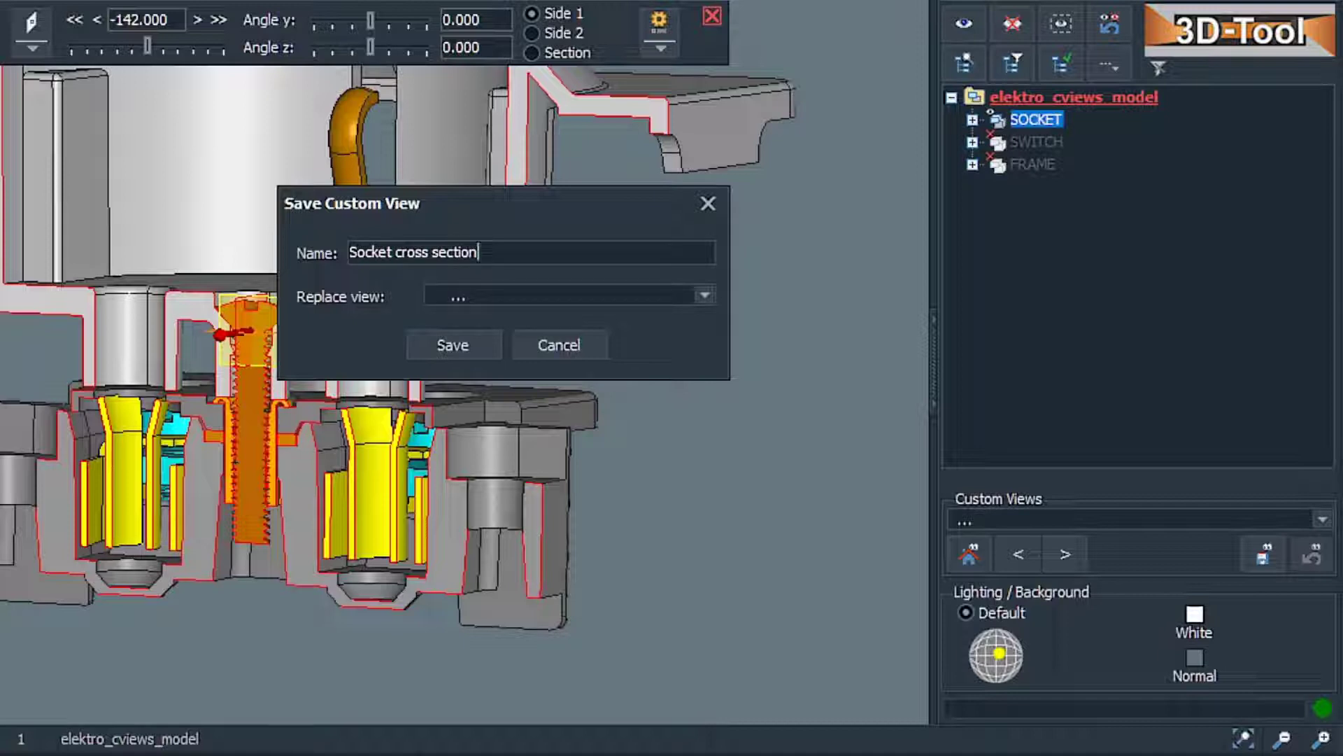
left_click(450, 350)
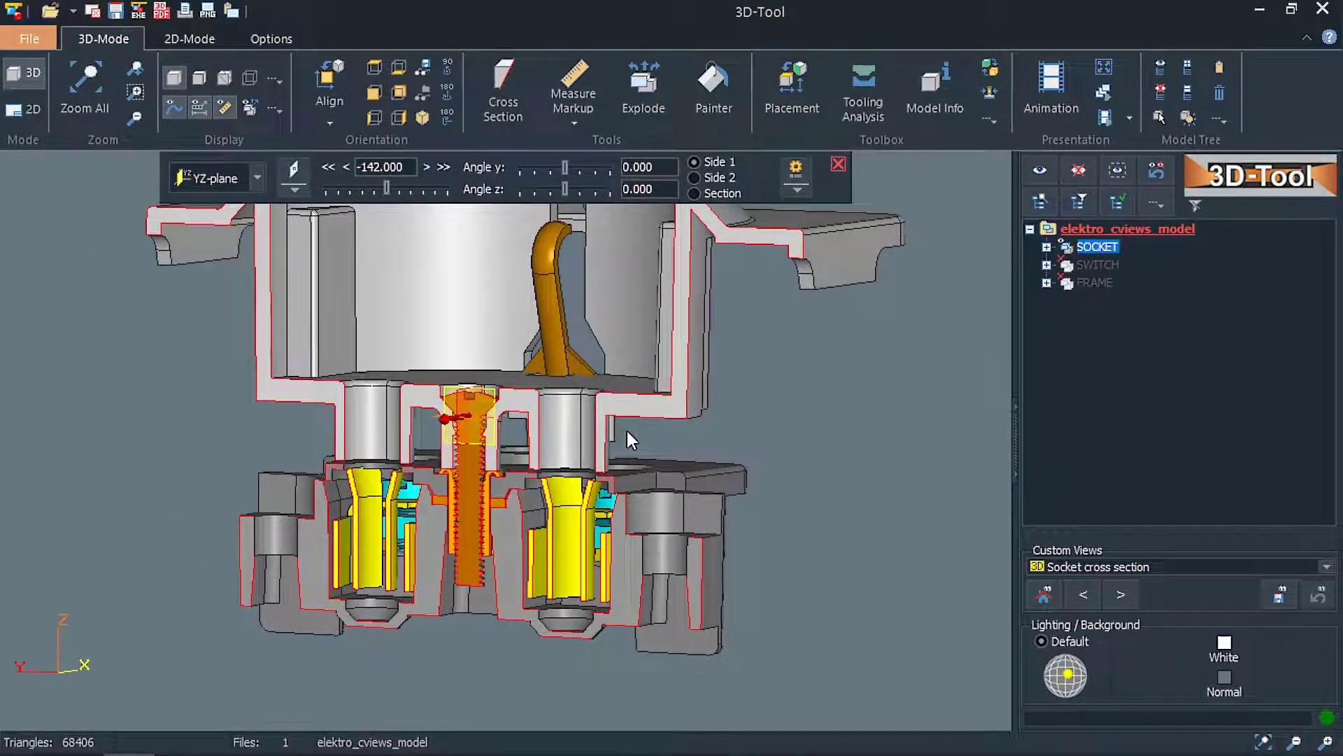
Close the cross section and show all parts of the model again, viewed obliquely from above.
left_click(838, 164)
right_click(803, 339)
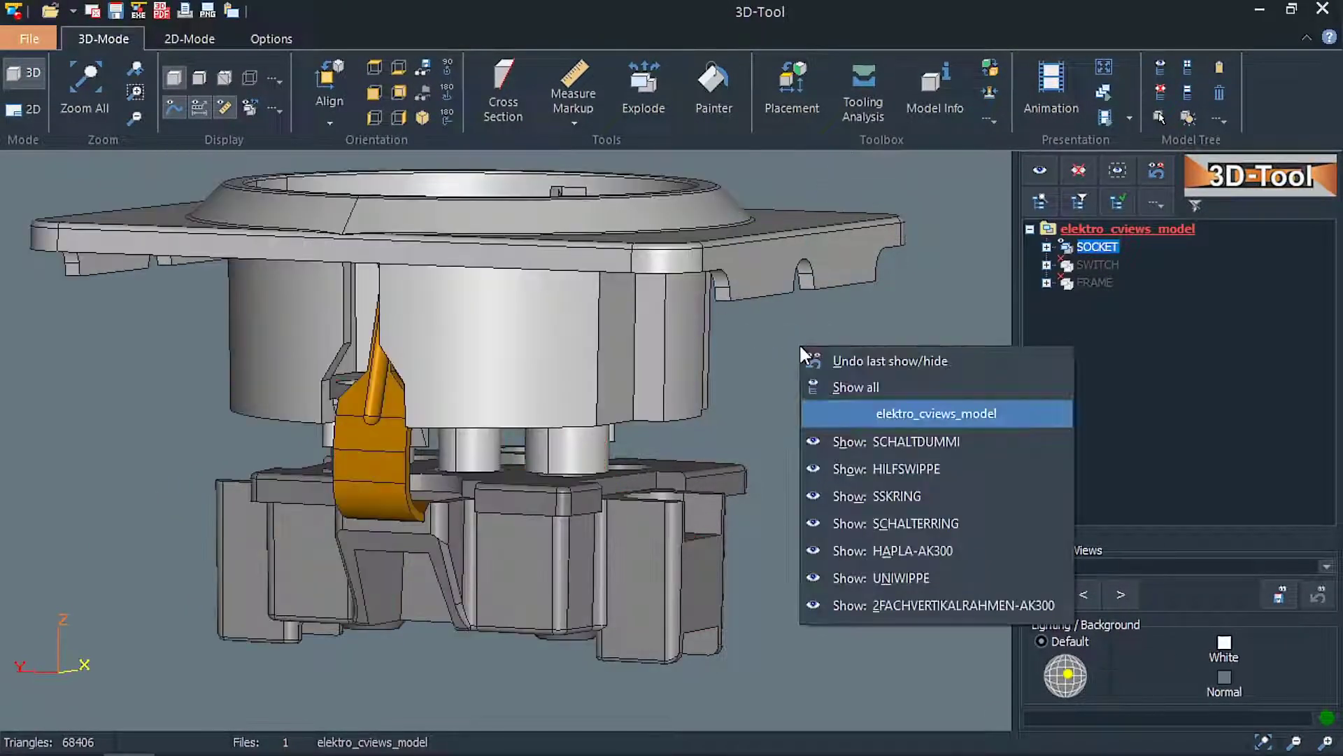
left_click(857, 382)
left_click_drag(707, 368, 614, 493)
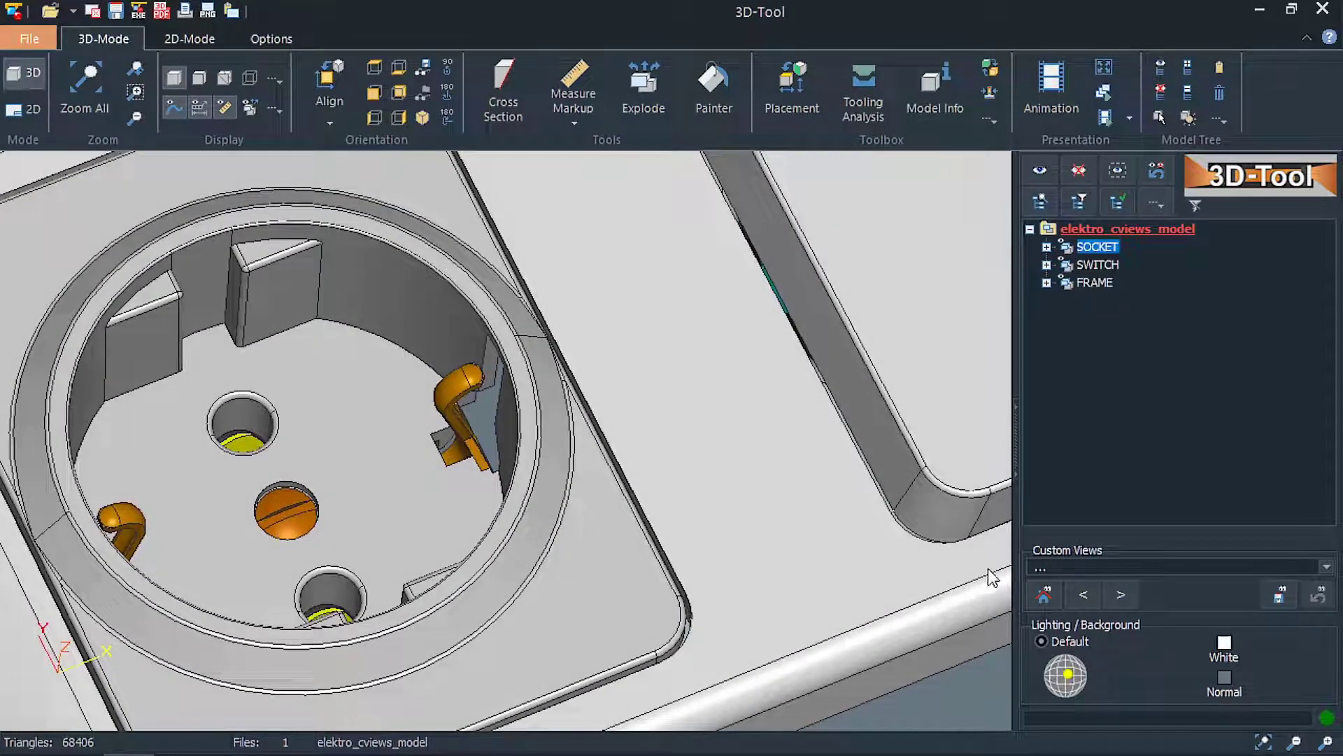
Restore the saved custom view "Socket cross section".
left_click(1035, 568)
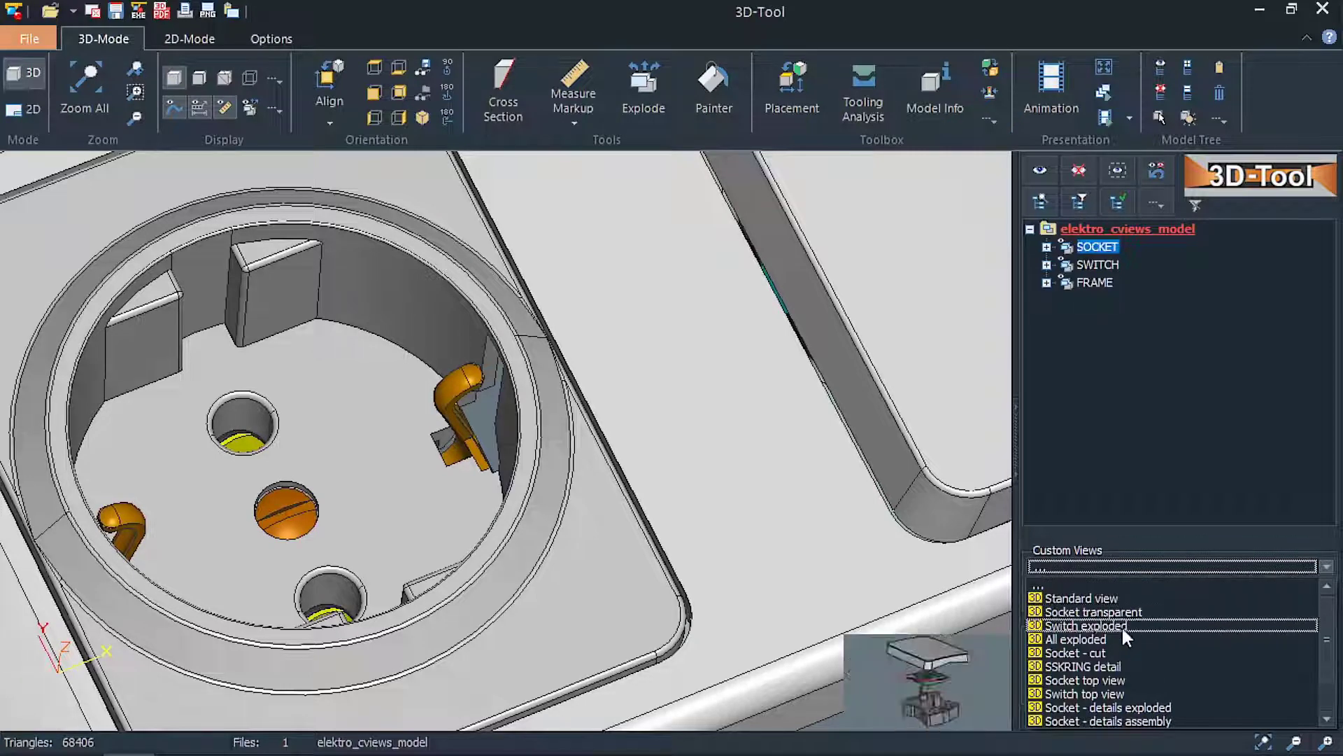
scroll(1133, 638, "down", 1)
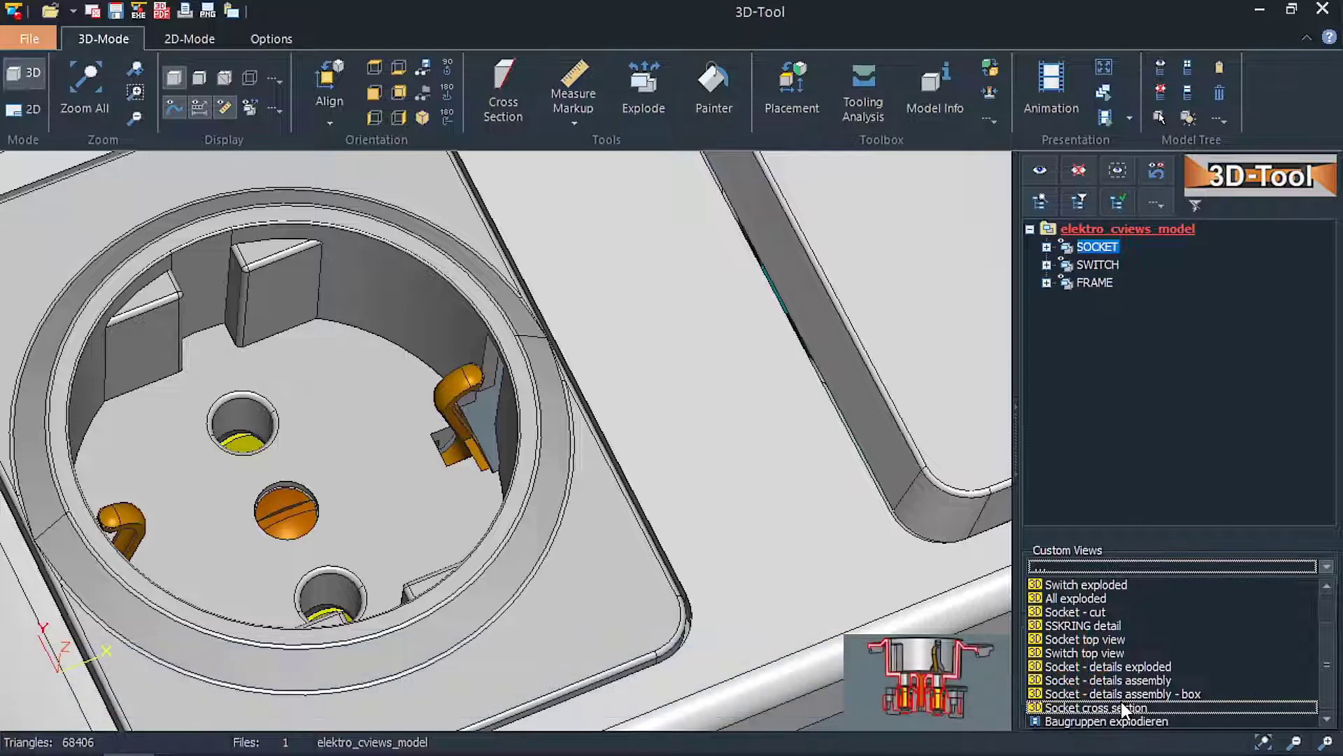
left_click(1122, 707)
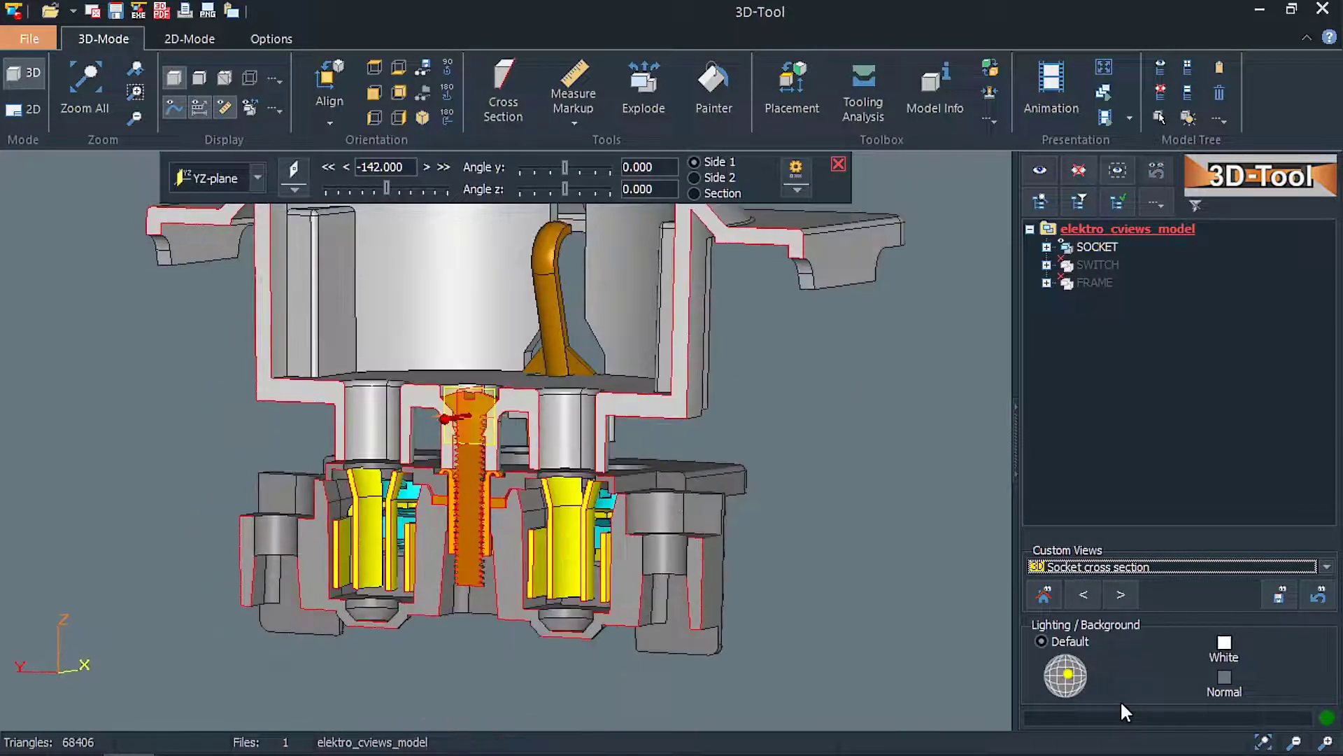
Switch the model to the custom view "Standard view" and then to "All exploded".
left_click(1081, 570)
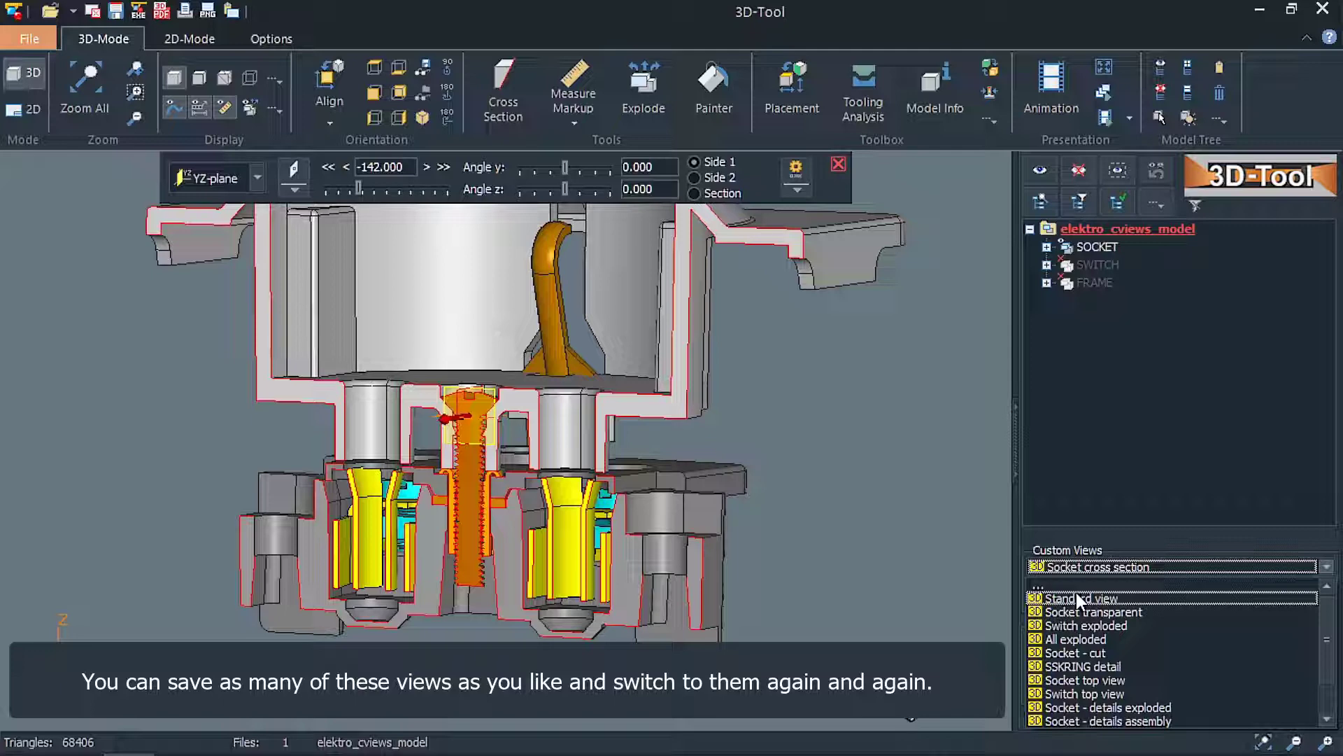
left_click(1078, 599)
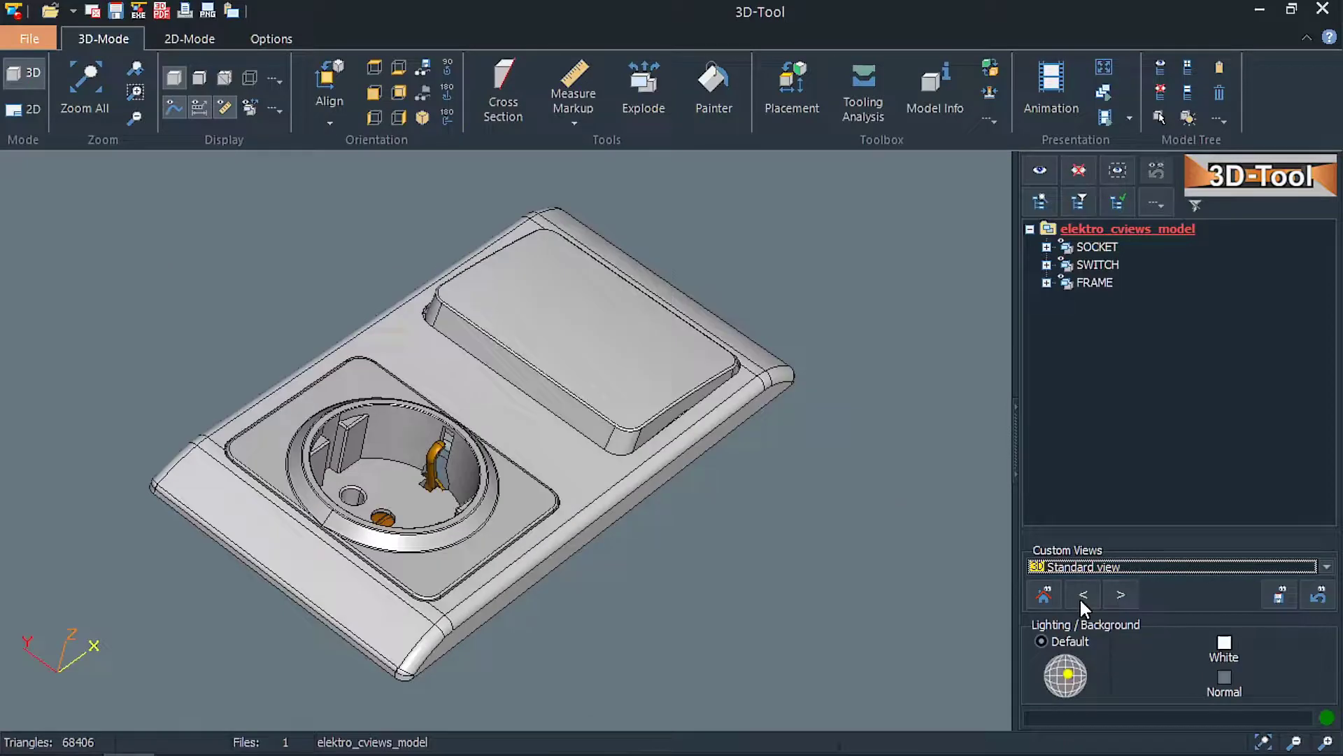
left_click(1099, 564)
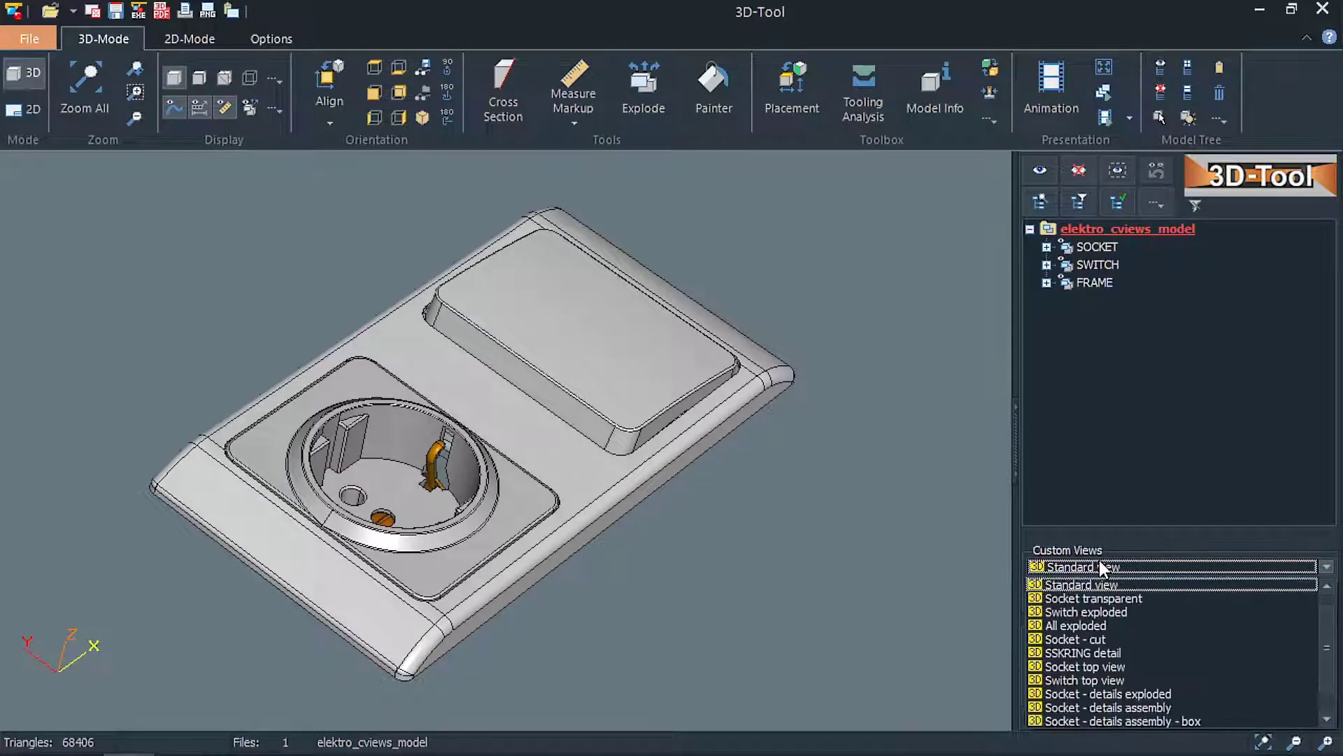
left_click(1093, 619)
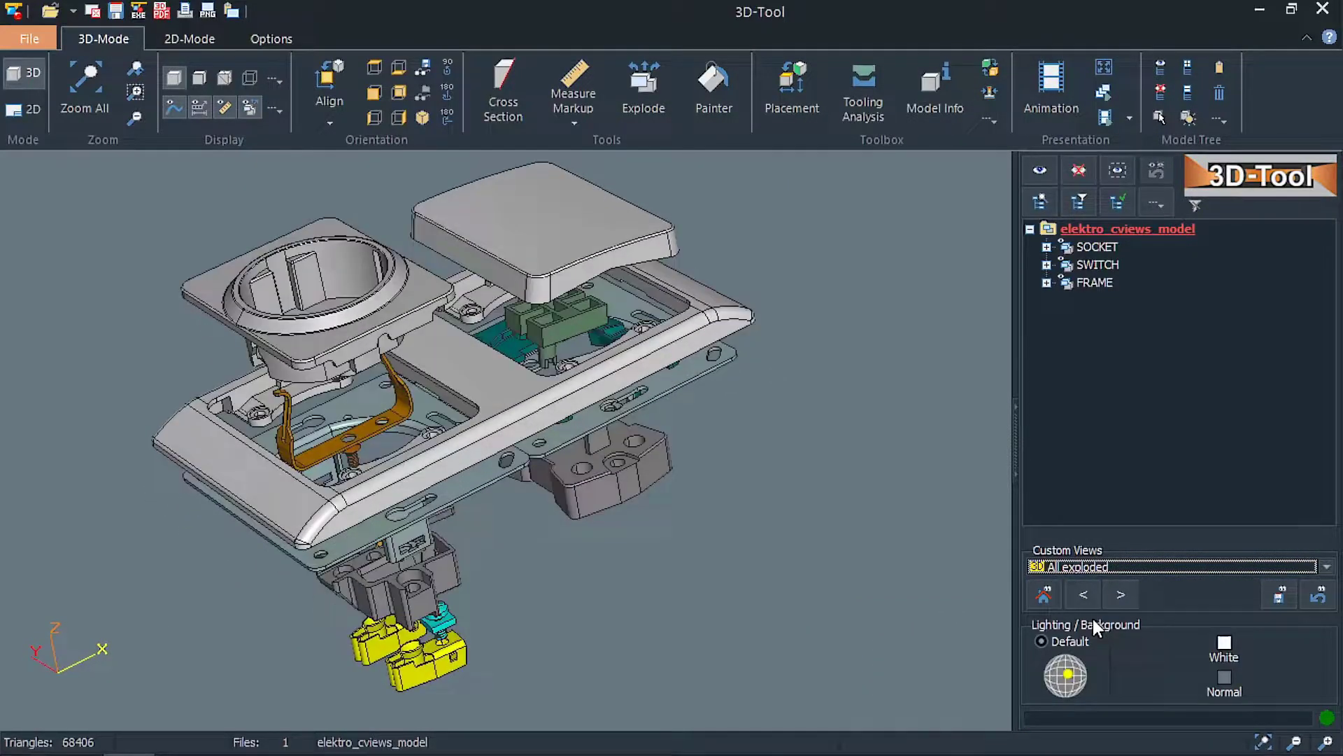
Display the custom views "Socket top view" and "Socket transparent".
left_click(1093, 573)
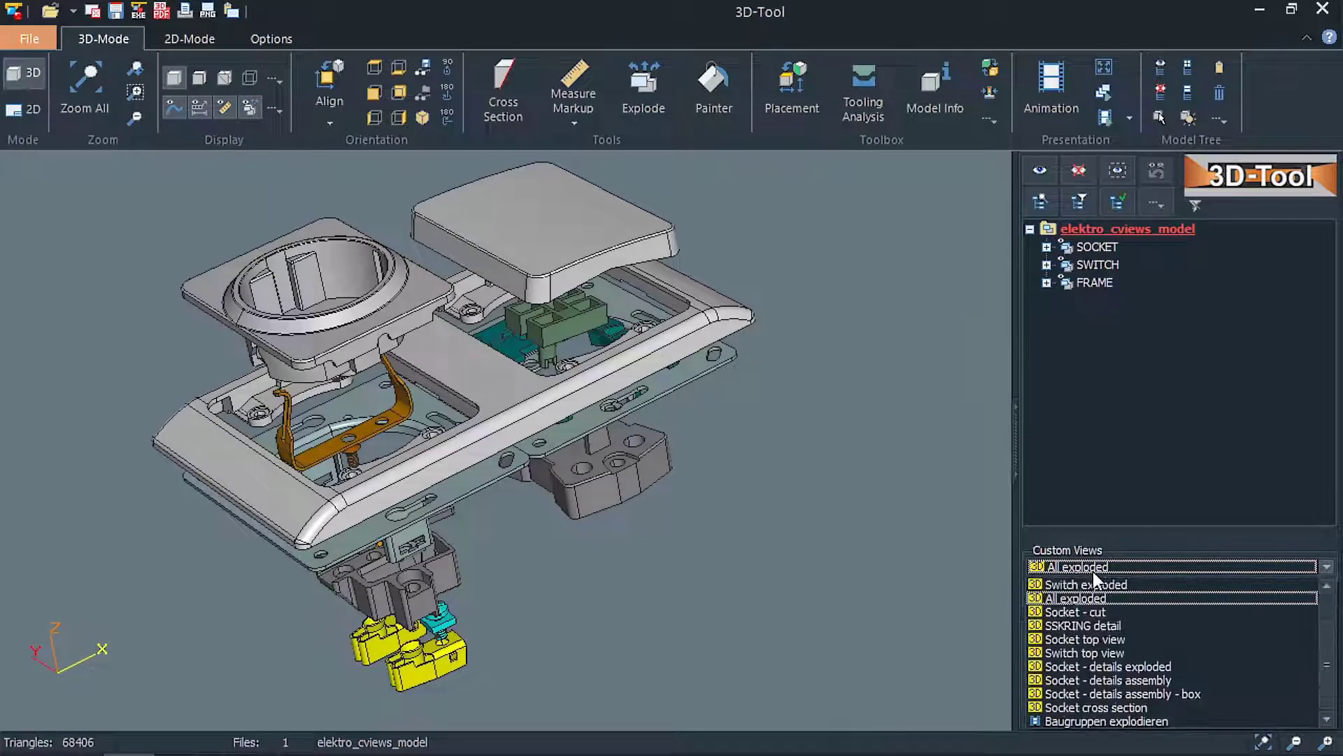
left_click(1092, 636)
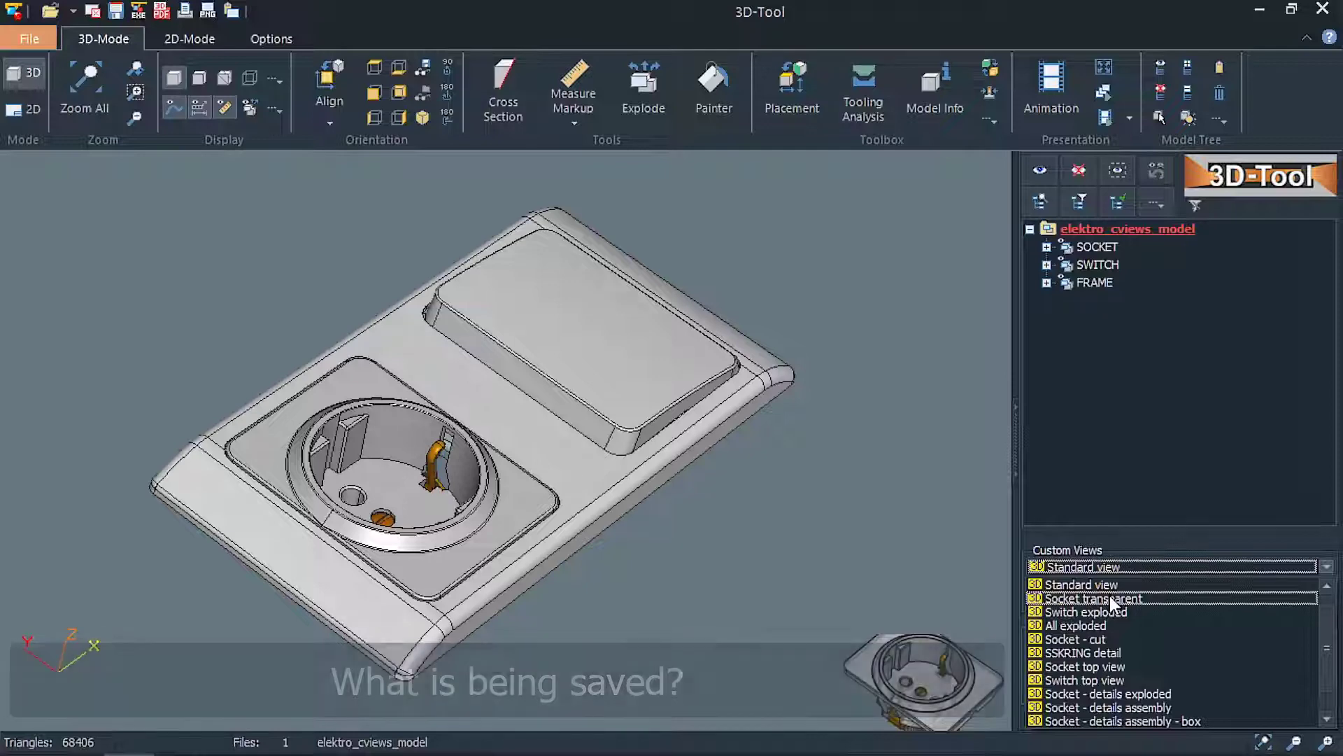
left_click(1110, 597)
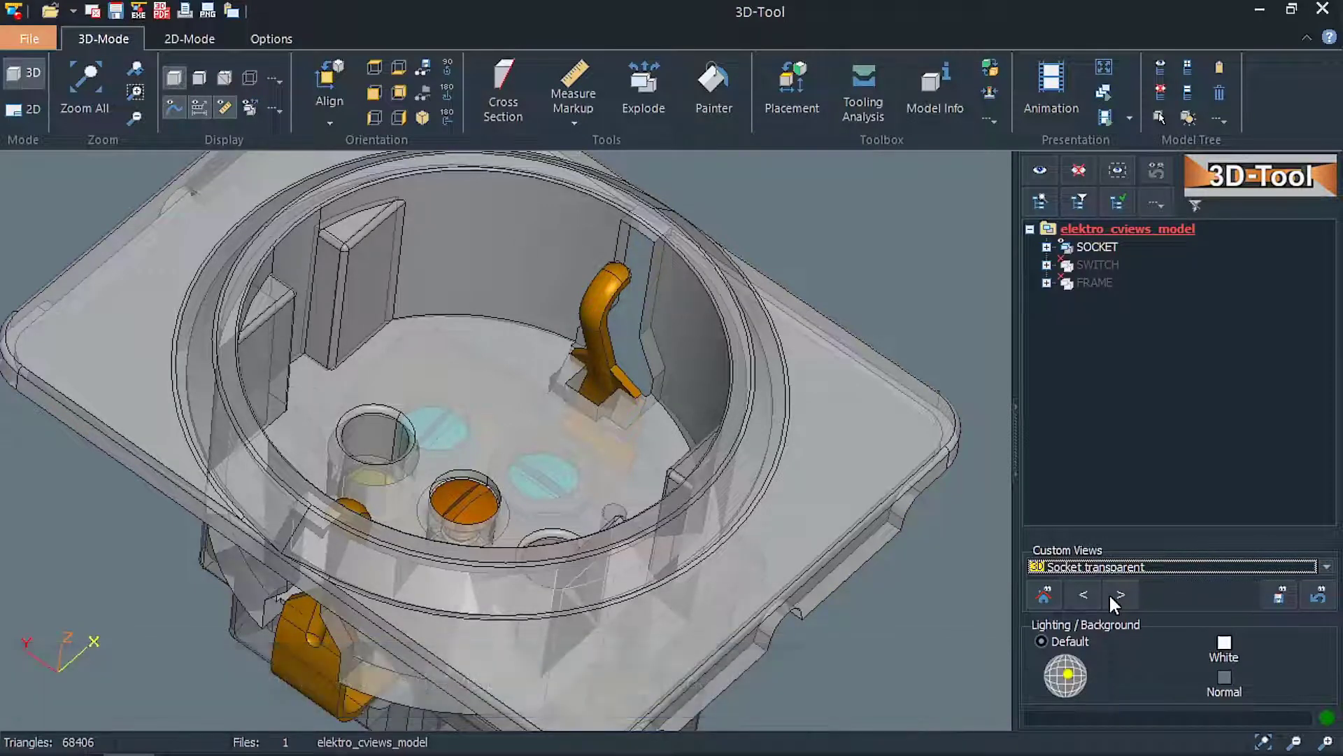
Go through the custom views "Socket - cut", "All exploded" and "Switch exploded" in turn.
left_click(1119, 567)
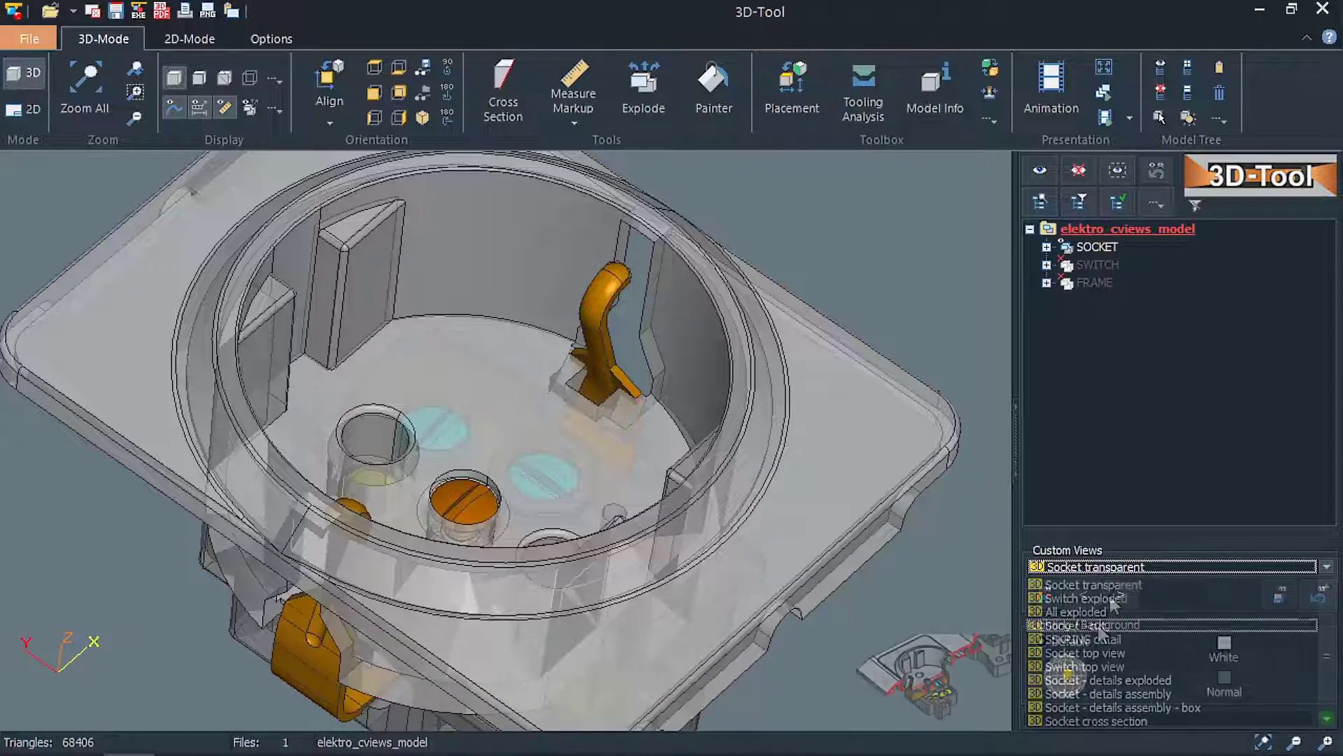
left_click(1097, 626)
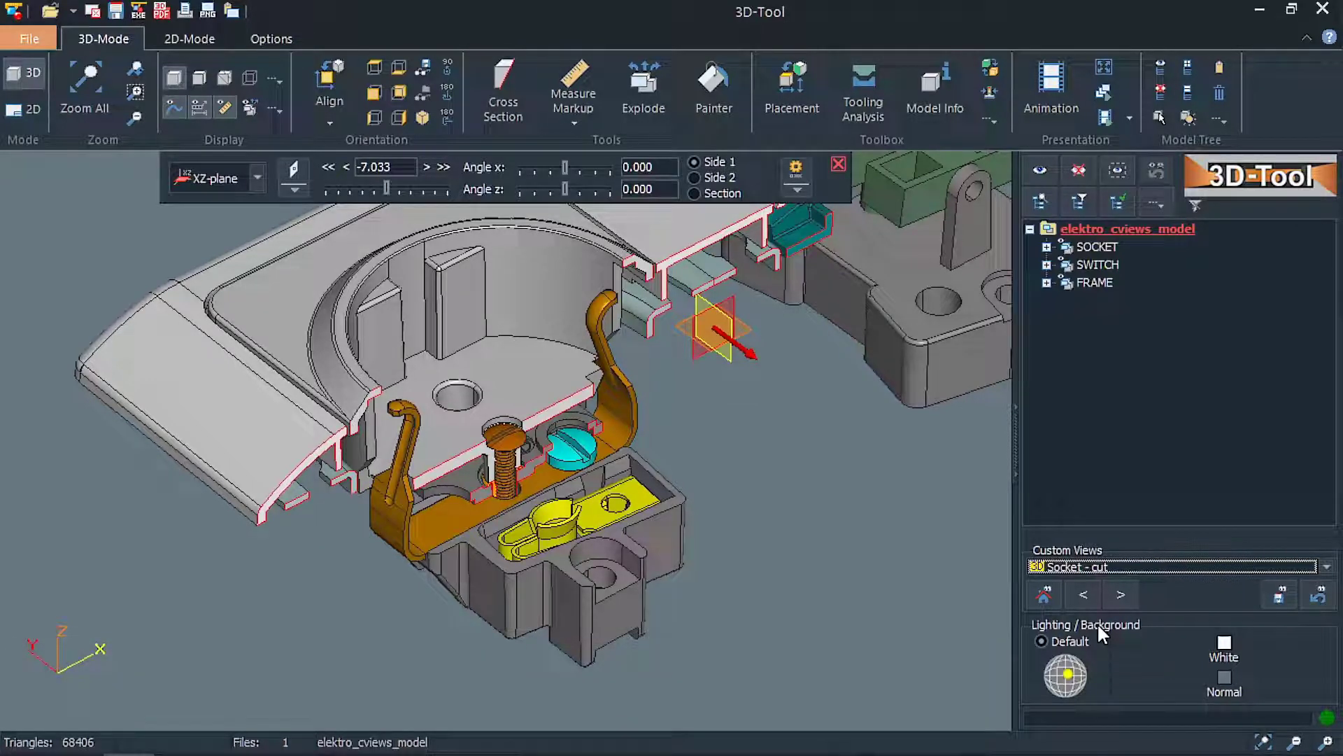
left_click(1097, 567)
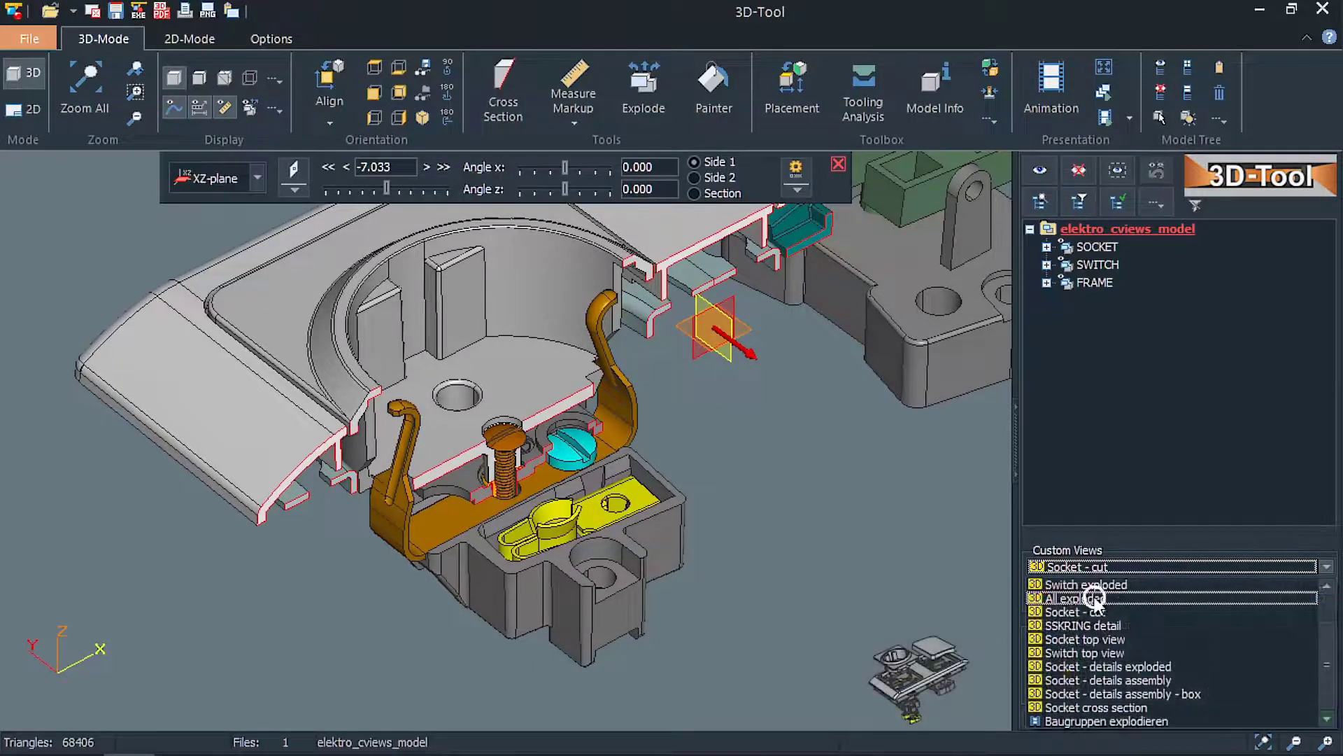
left_click(1096, 599)
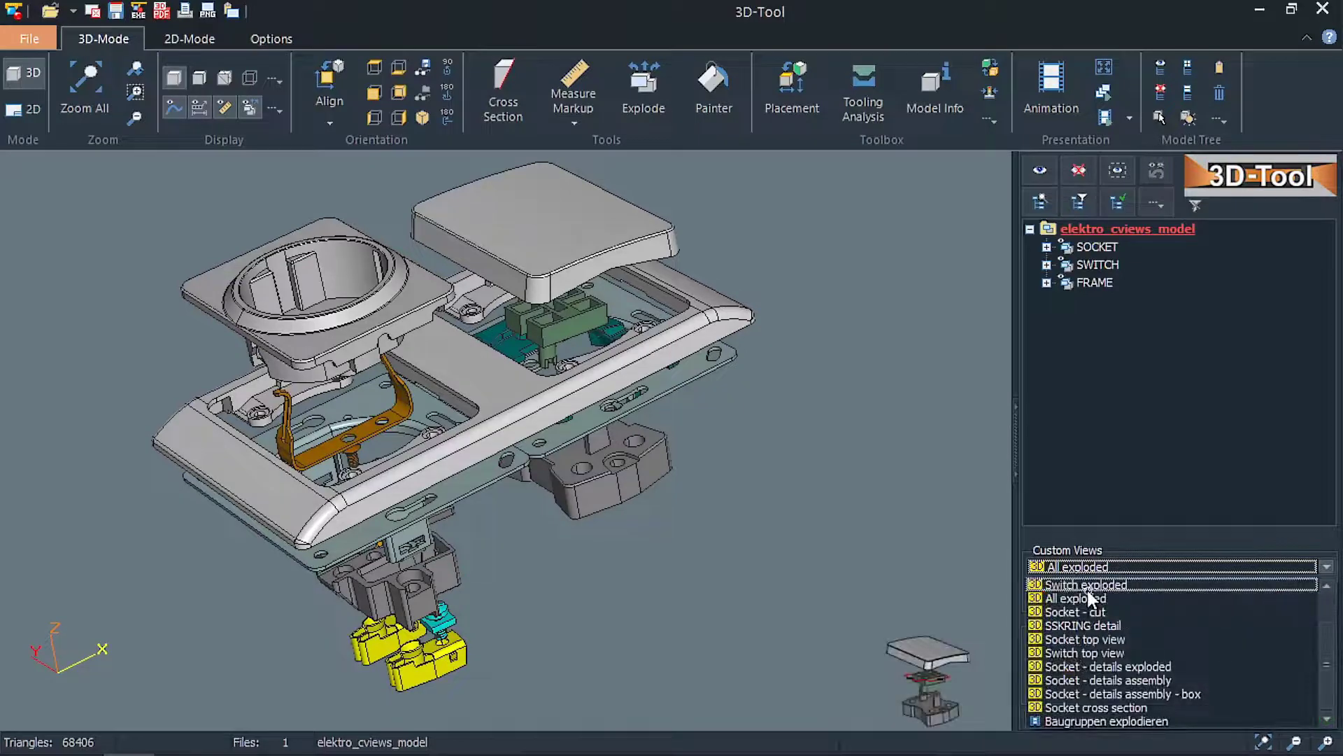
left_click(1087, 587)
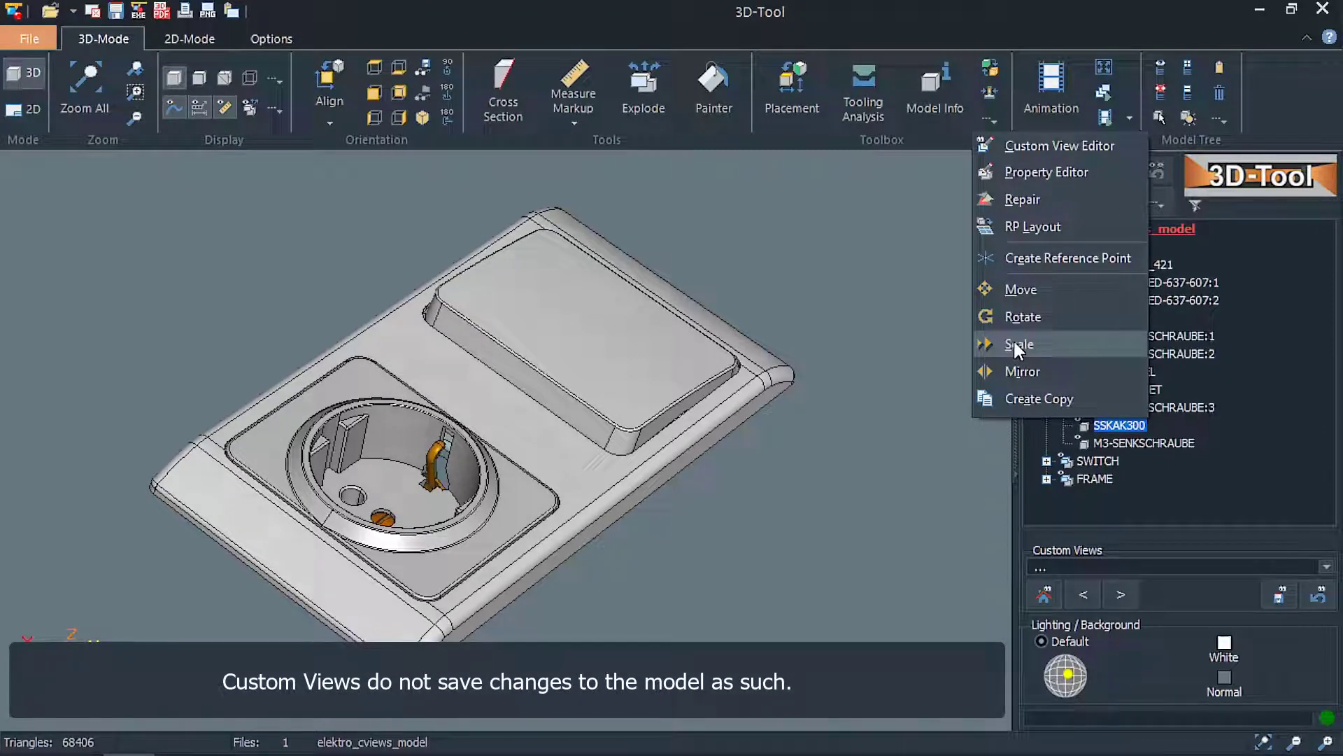
Scale the SSKAK300 part about its center with a custom uniform factor of 2 and close the Scale tool.
left_click(1013, 339)
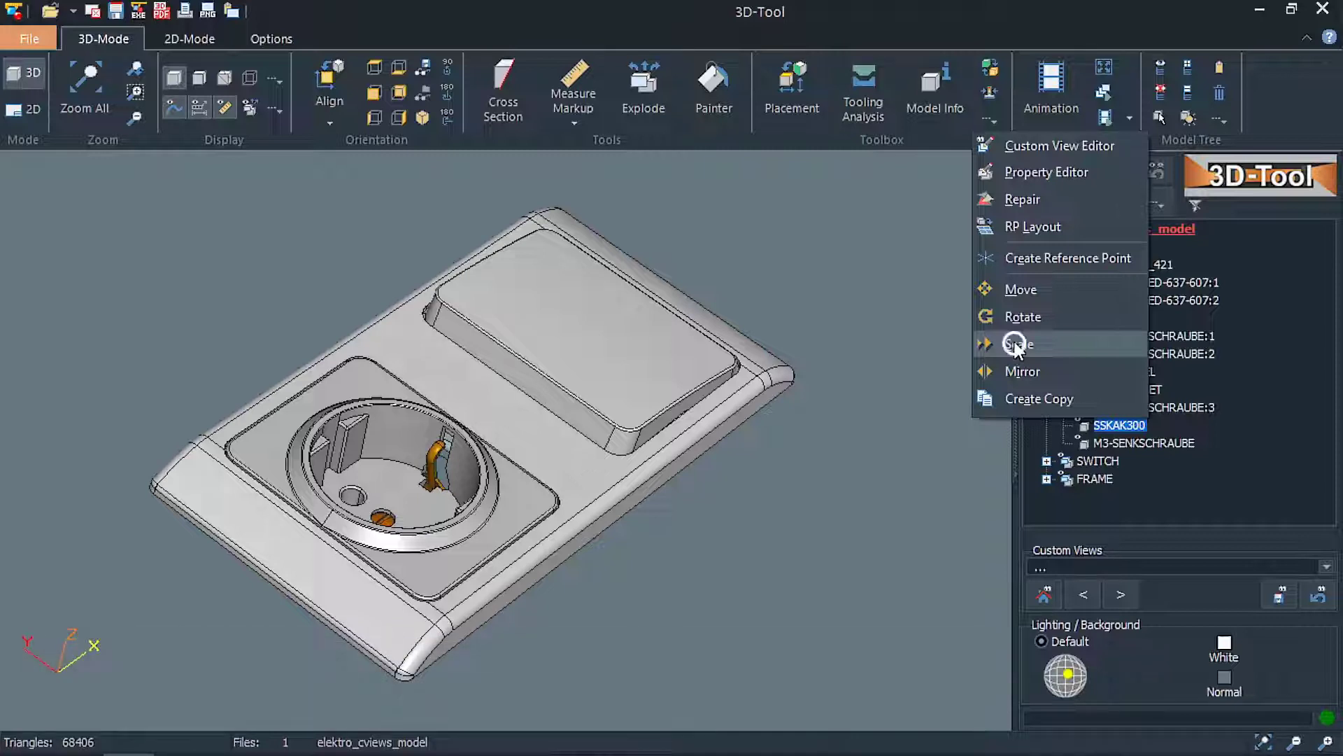
left_click(902, 209)
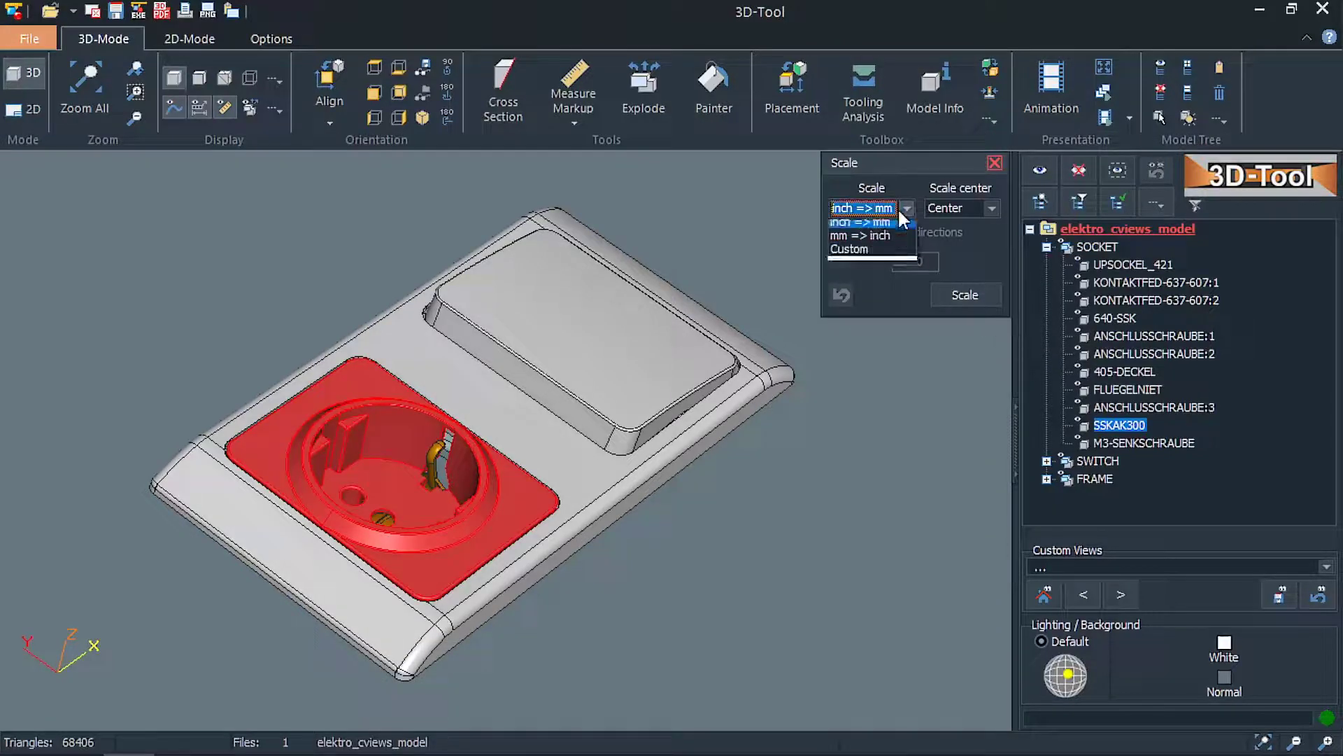
left_click(887, 253)
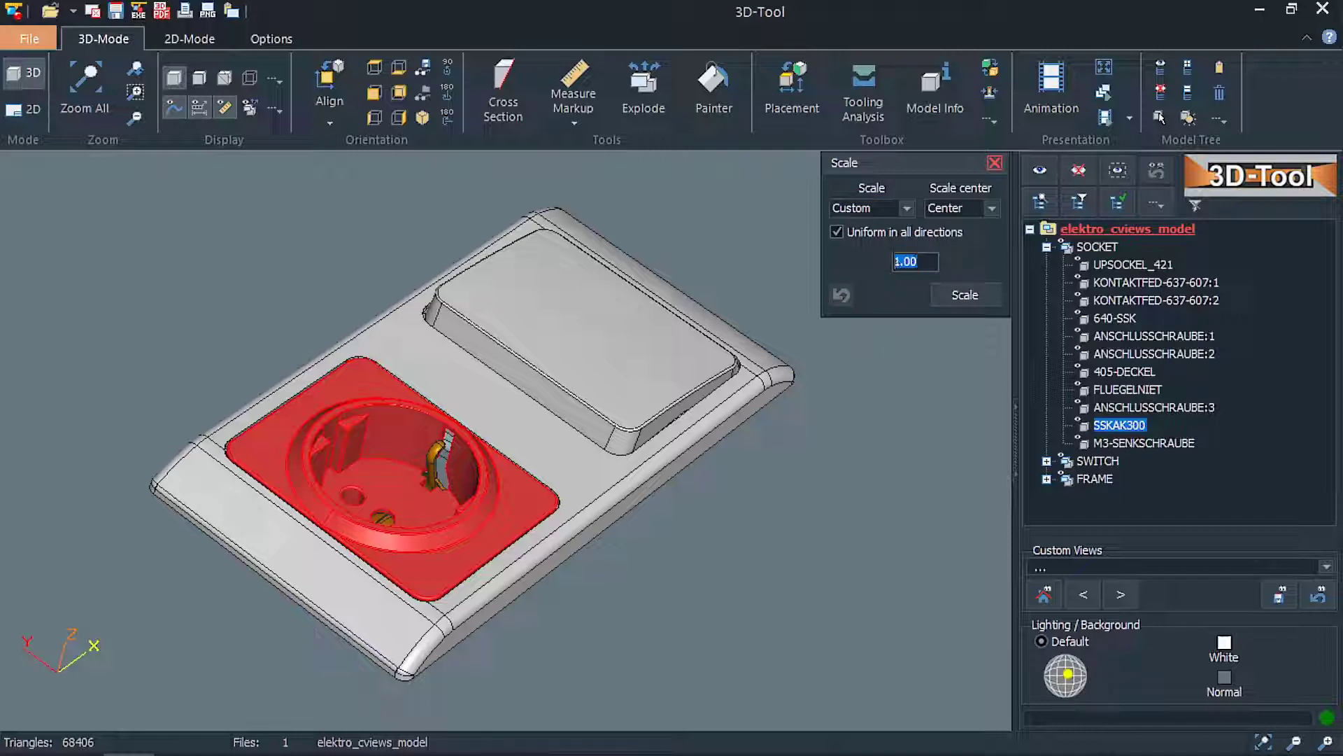
type("2")
left_click(961, 291)
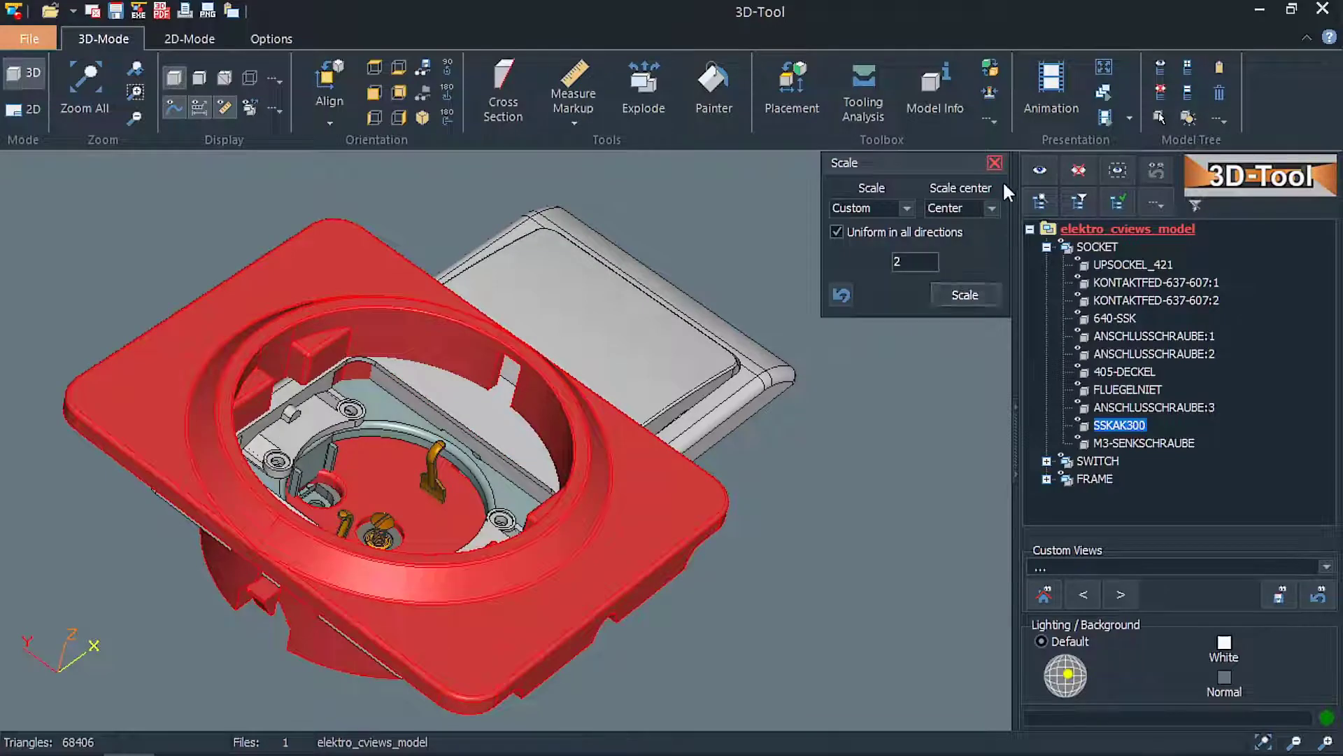
left_click(997, 163)
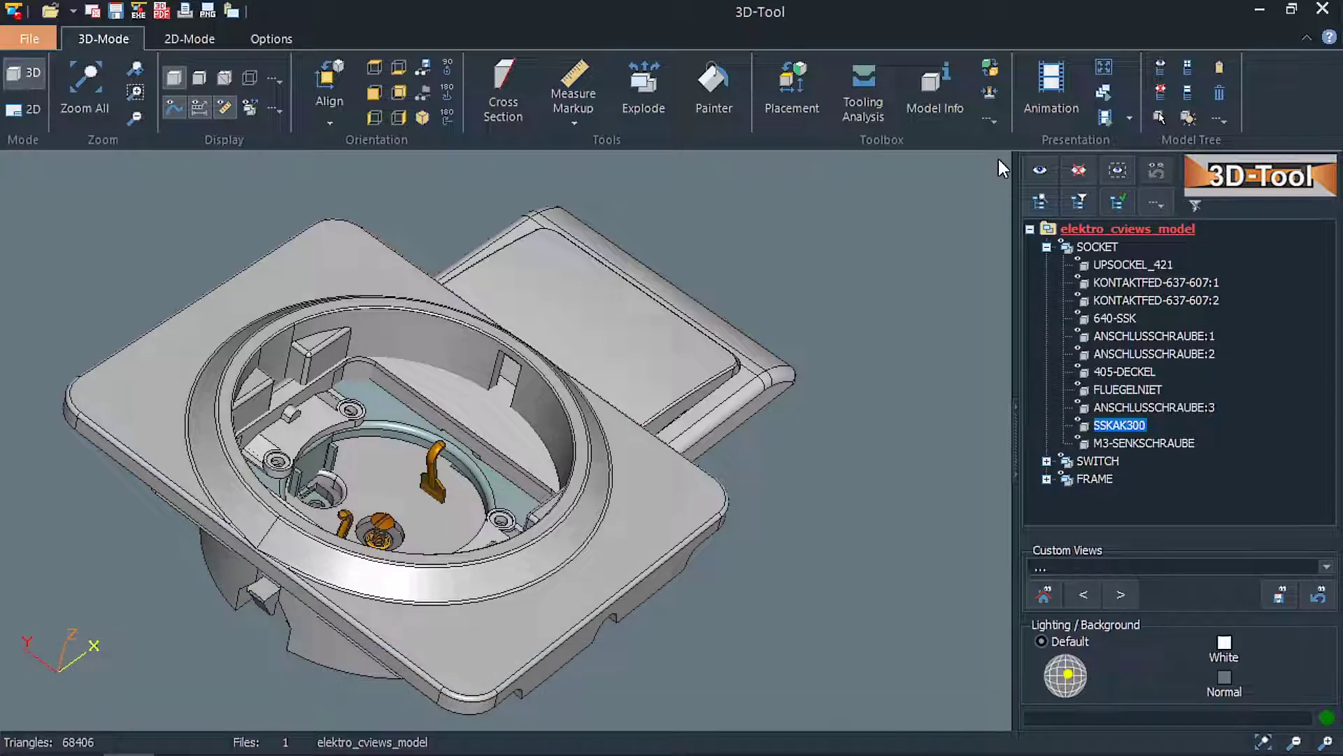
Check the scaled socket part in the custom views "Socket transparent" and "All exploded".
left_click(1042, 565)
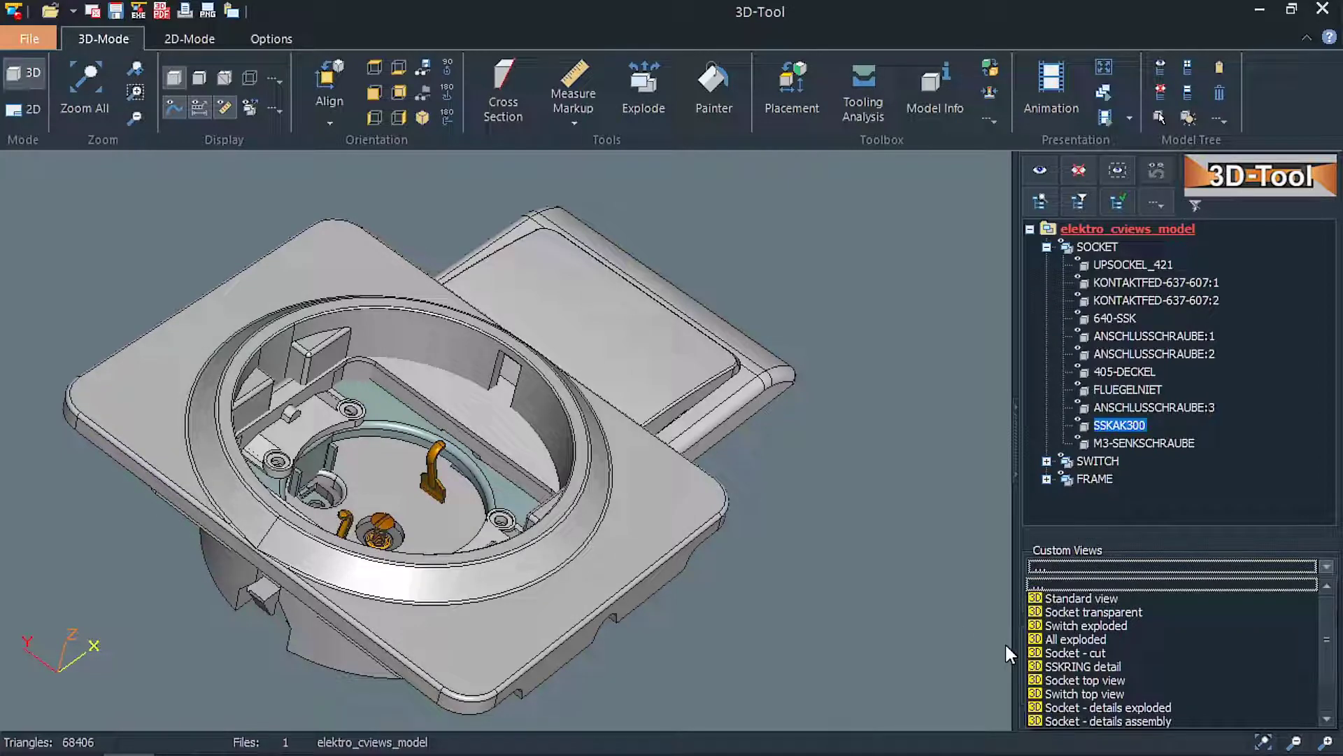
left_click(1074, 611)
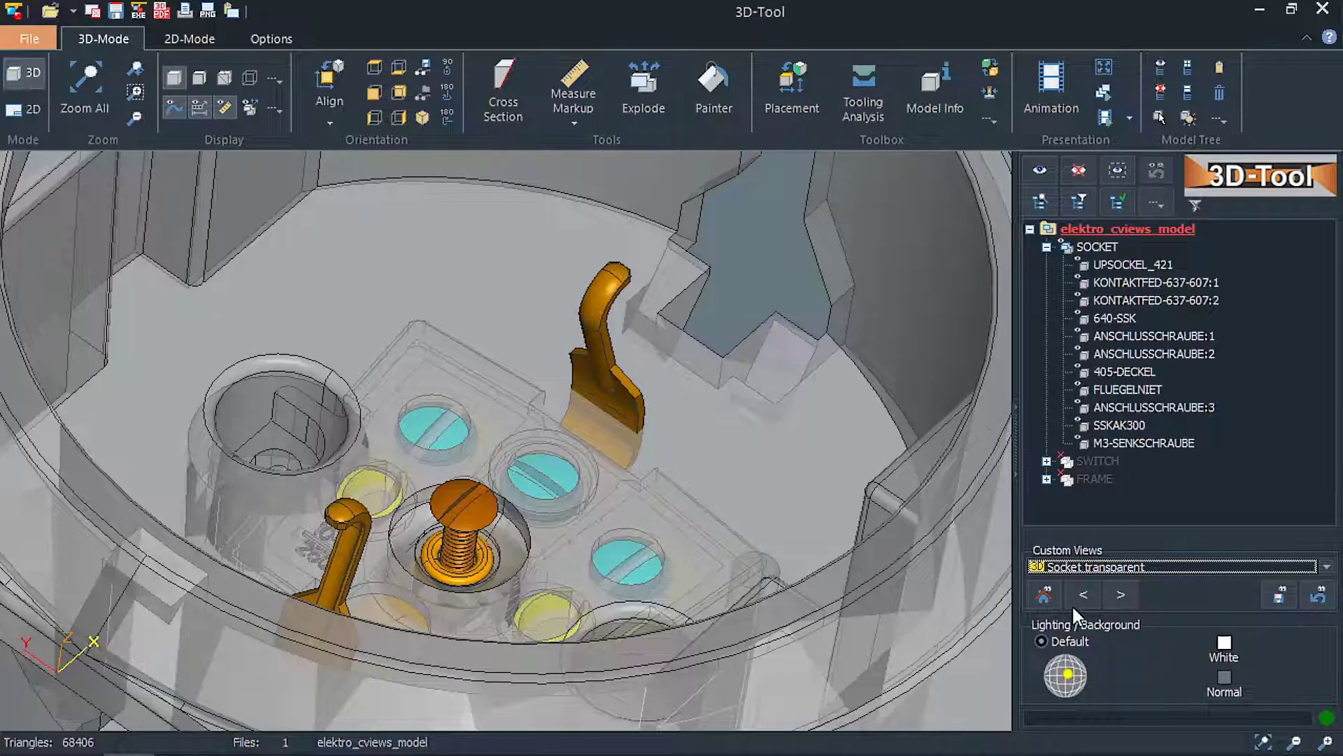
left_click(1084, 568)
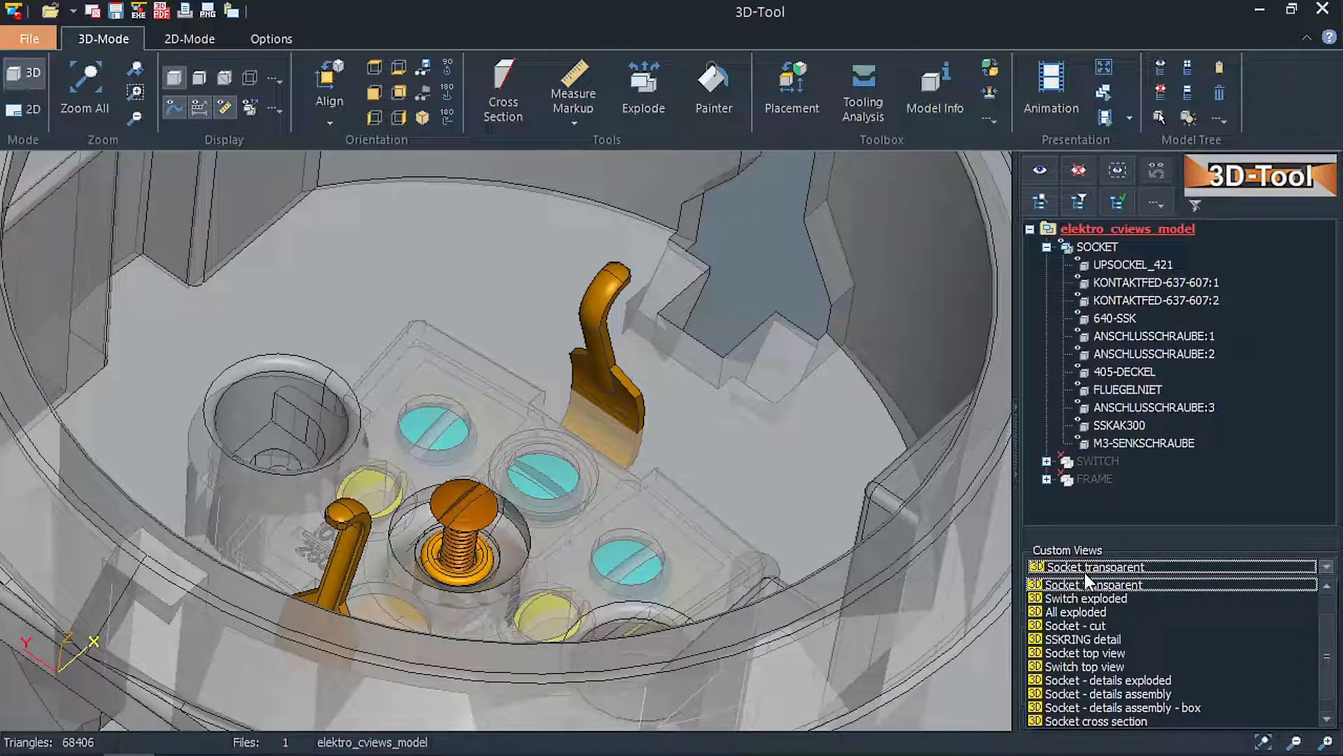
left_click(1077, 611)
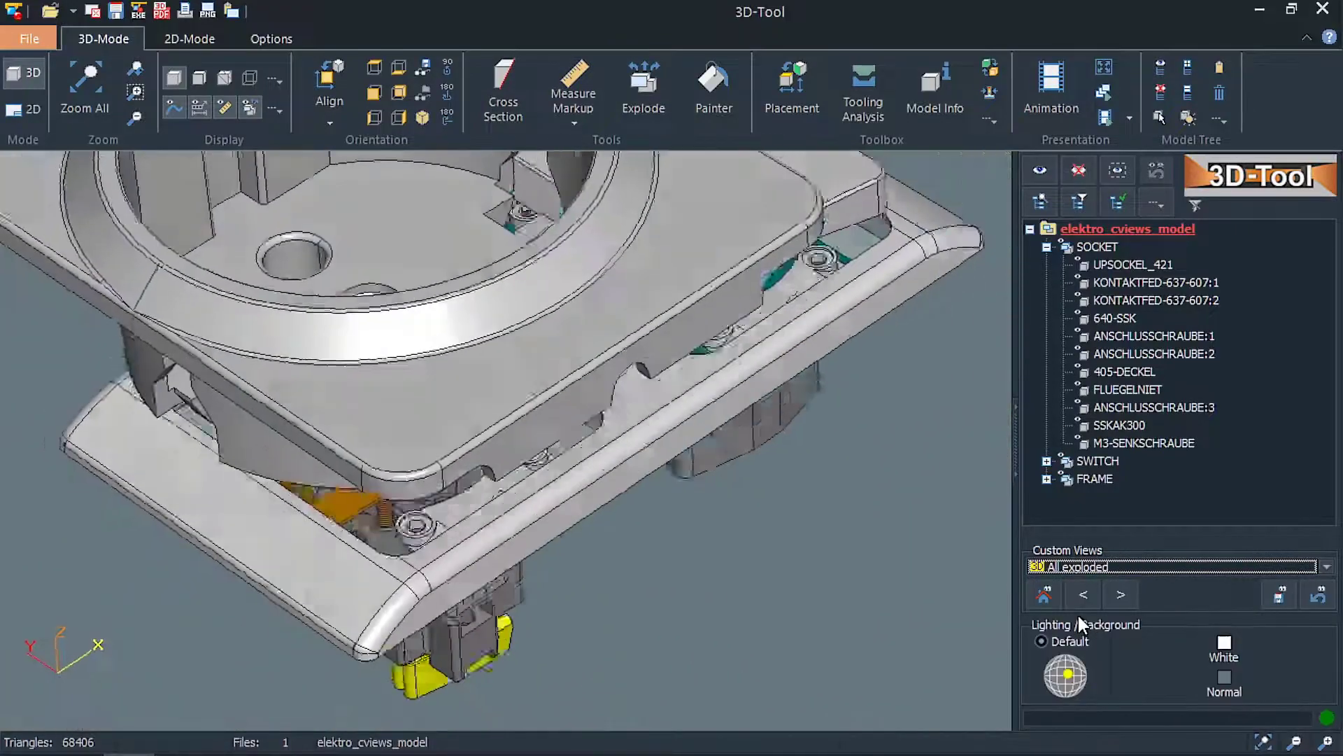
Look at the exploded assembly from another angle and display the custom view "Standard view".
left_click_drag(929, 531, 769, 476)
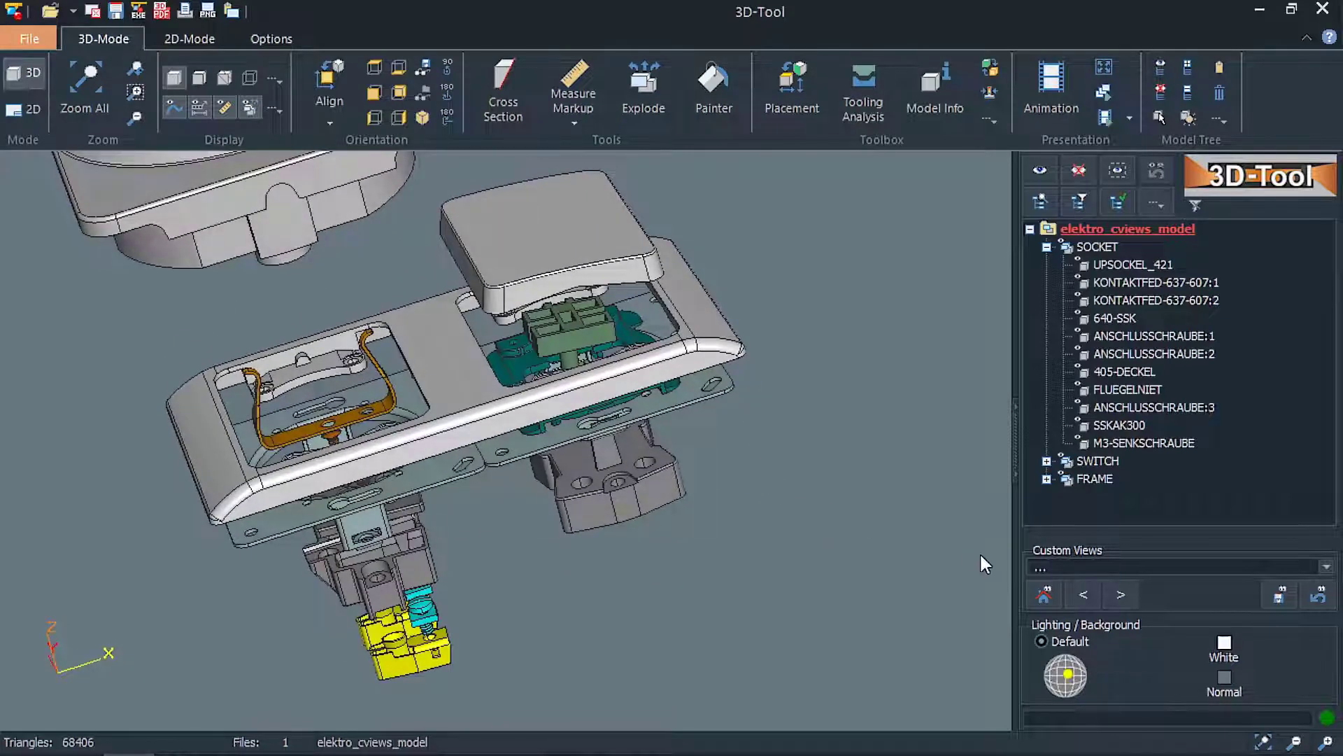
left_click(1031, 567)
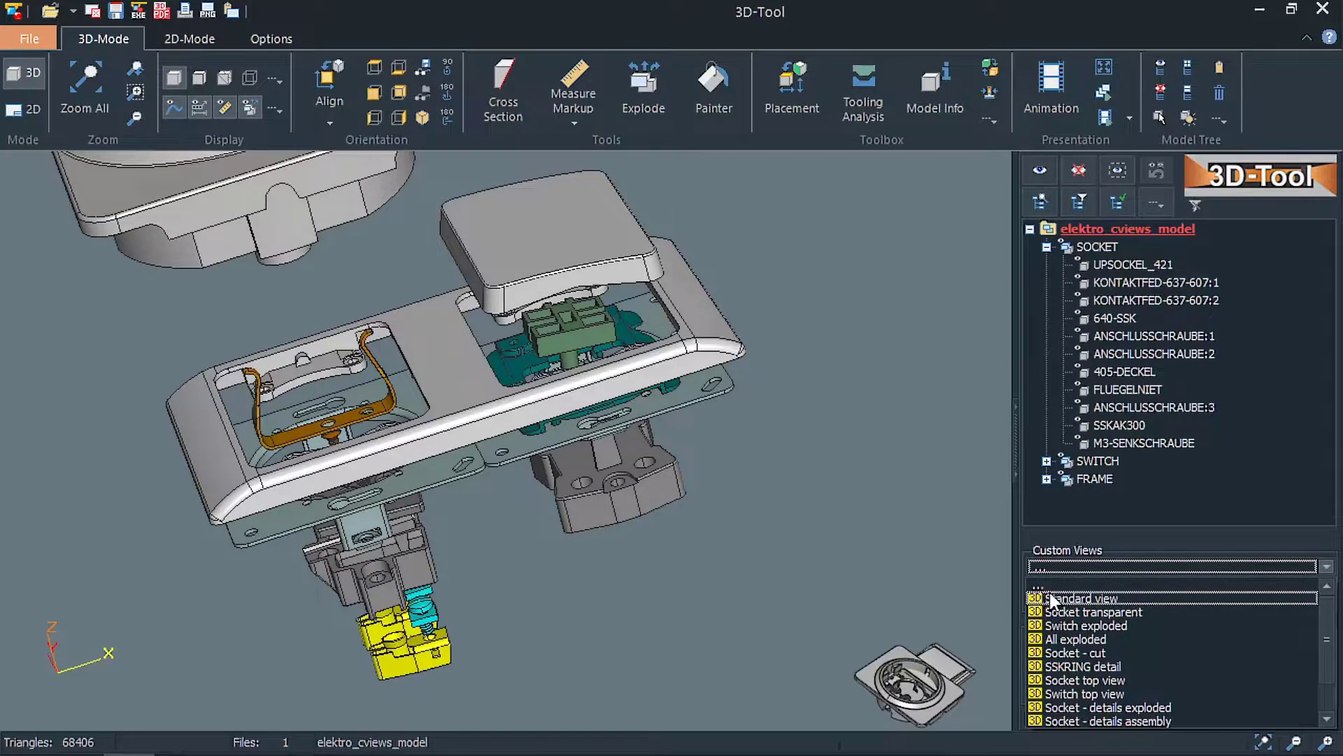
left_click(1048, 594)
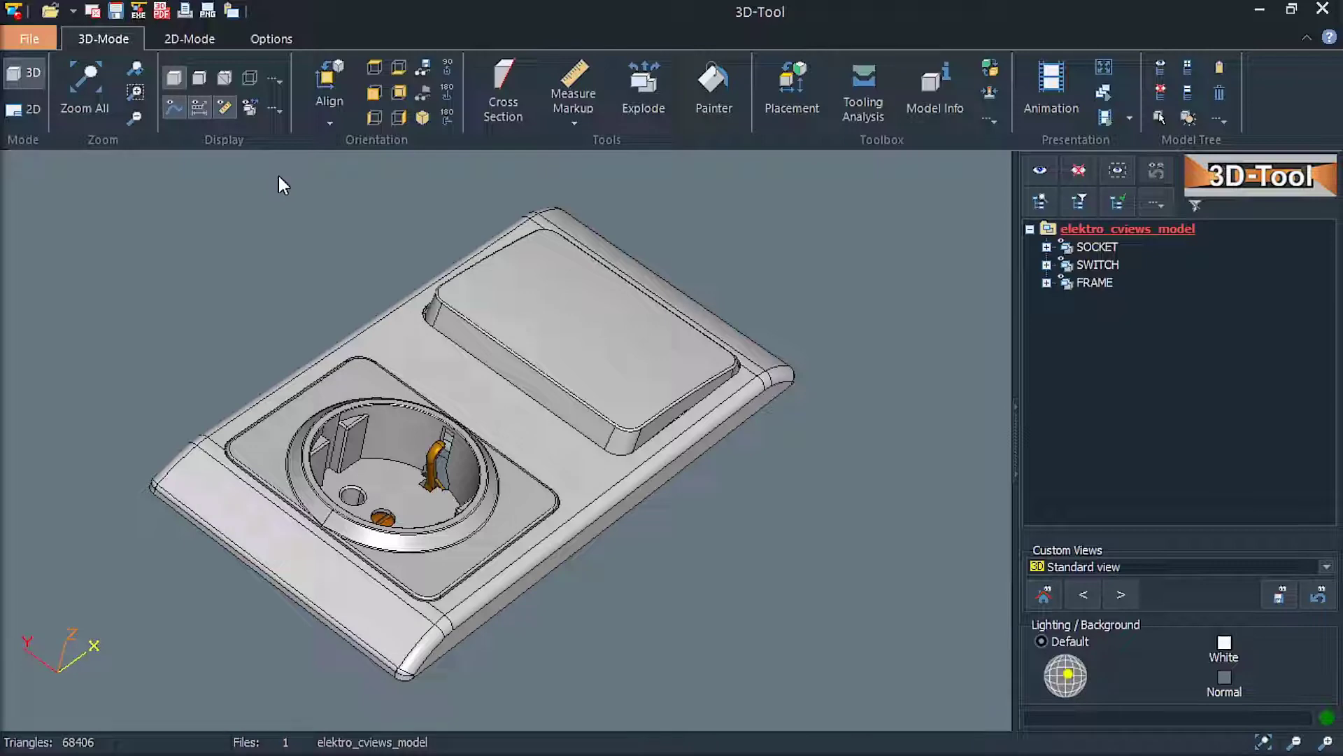
Start creating a picture of the model with the "4 Custom Views" template.
left_click(208, 11)
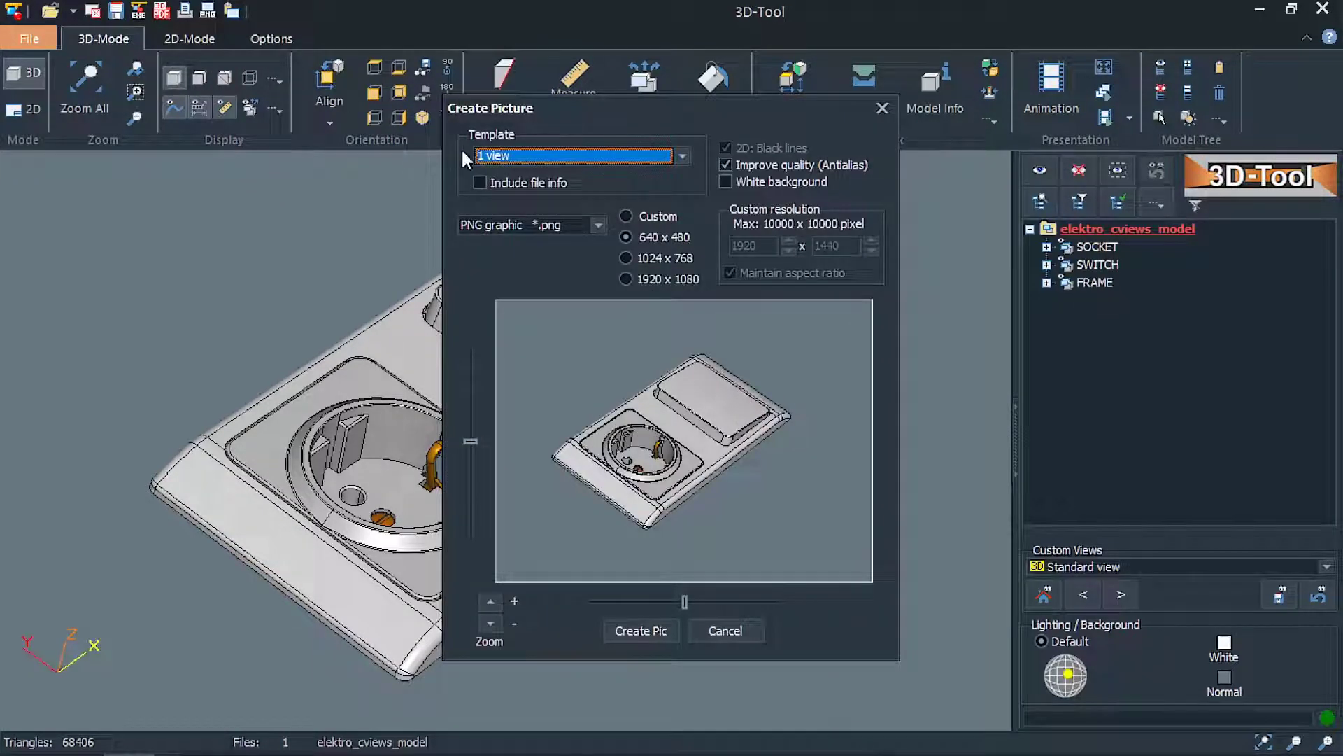
left_click(513, 159)
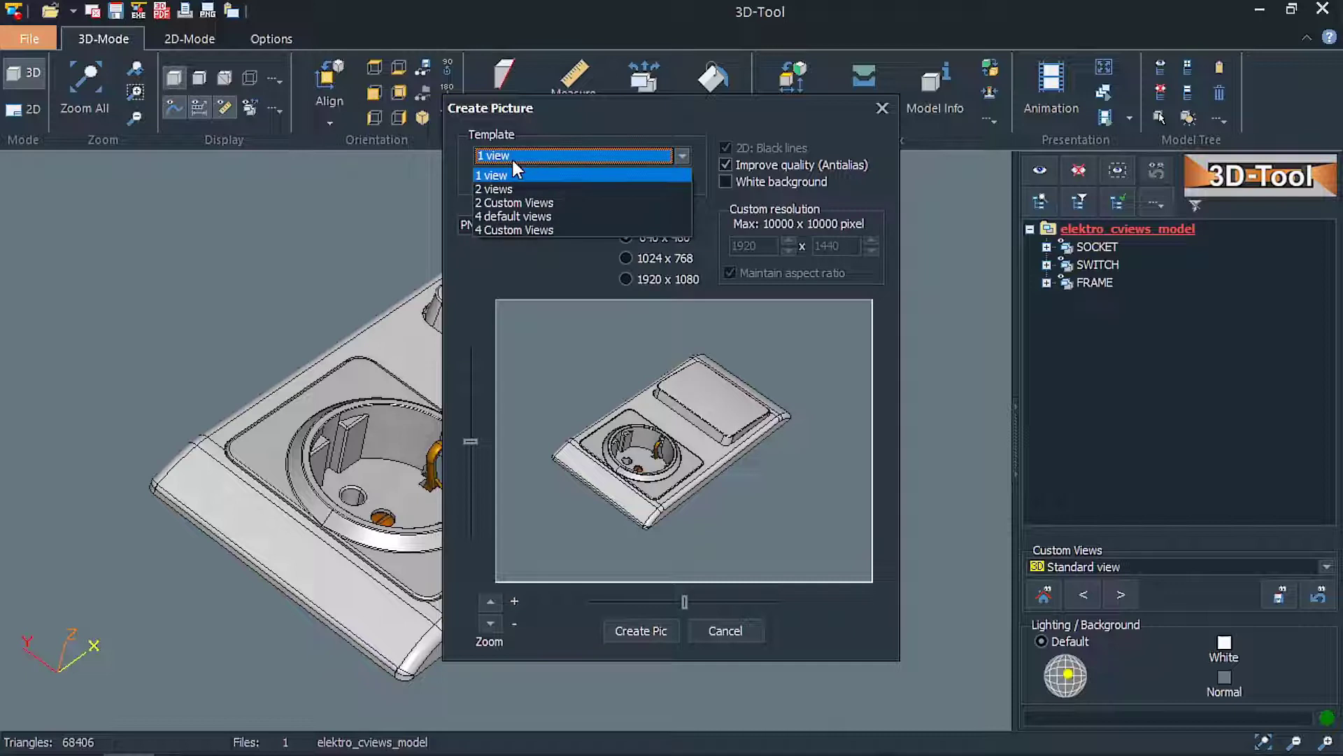
left_click(532, 225)
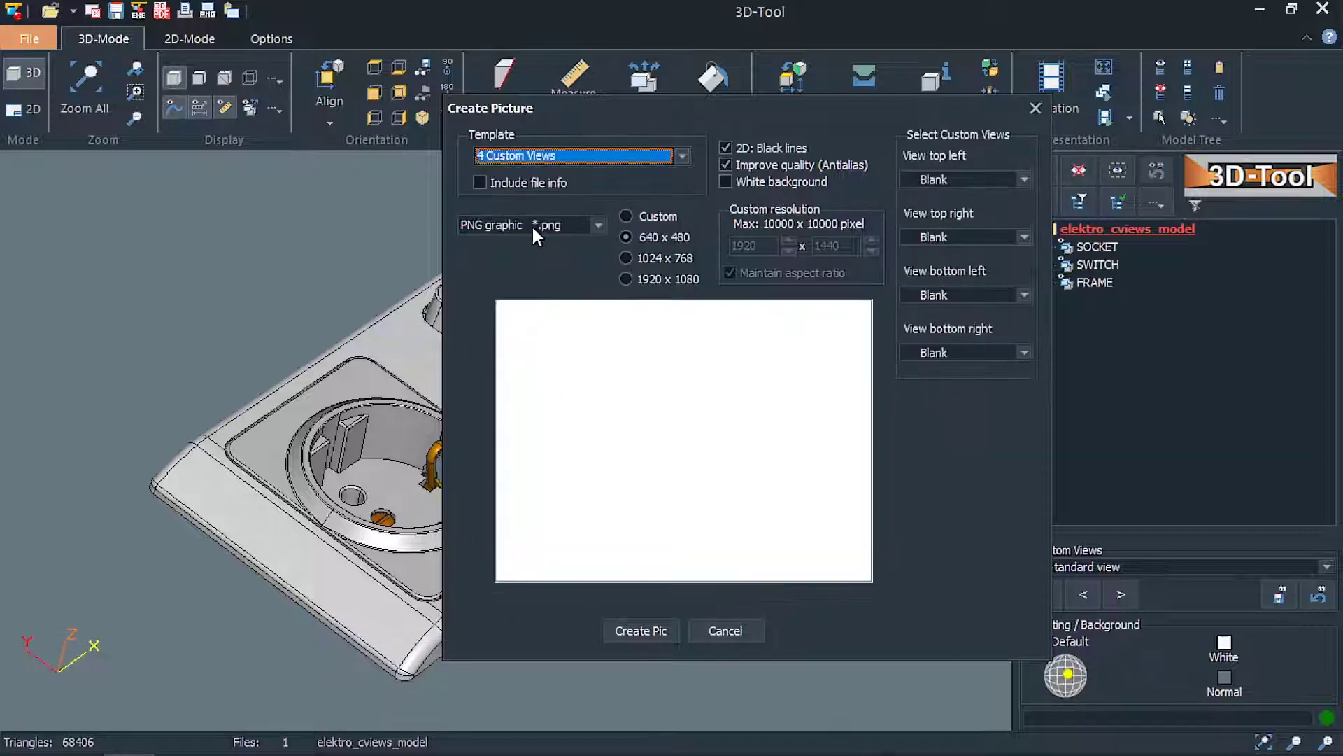
Fill the picture's four view slots in order with "Standard view", "Socket transparent", "Switch exploded" and "Switch top view".
left_click(943, 178)
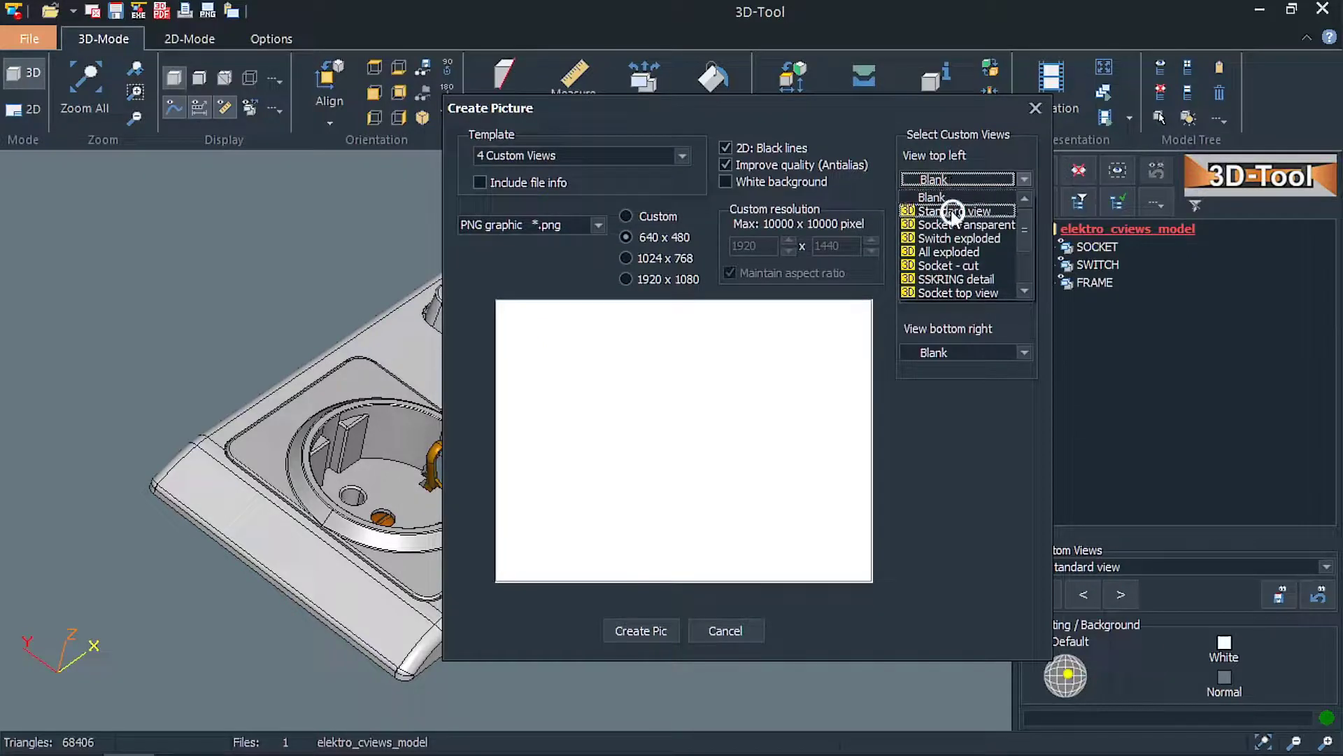
left_click(952, 211)
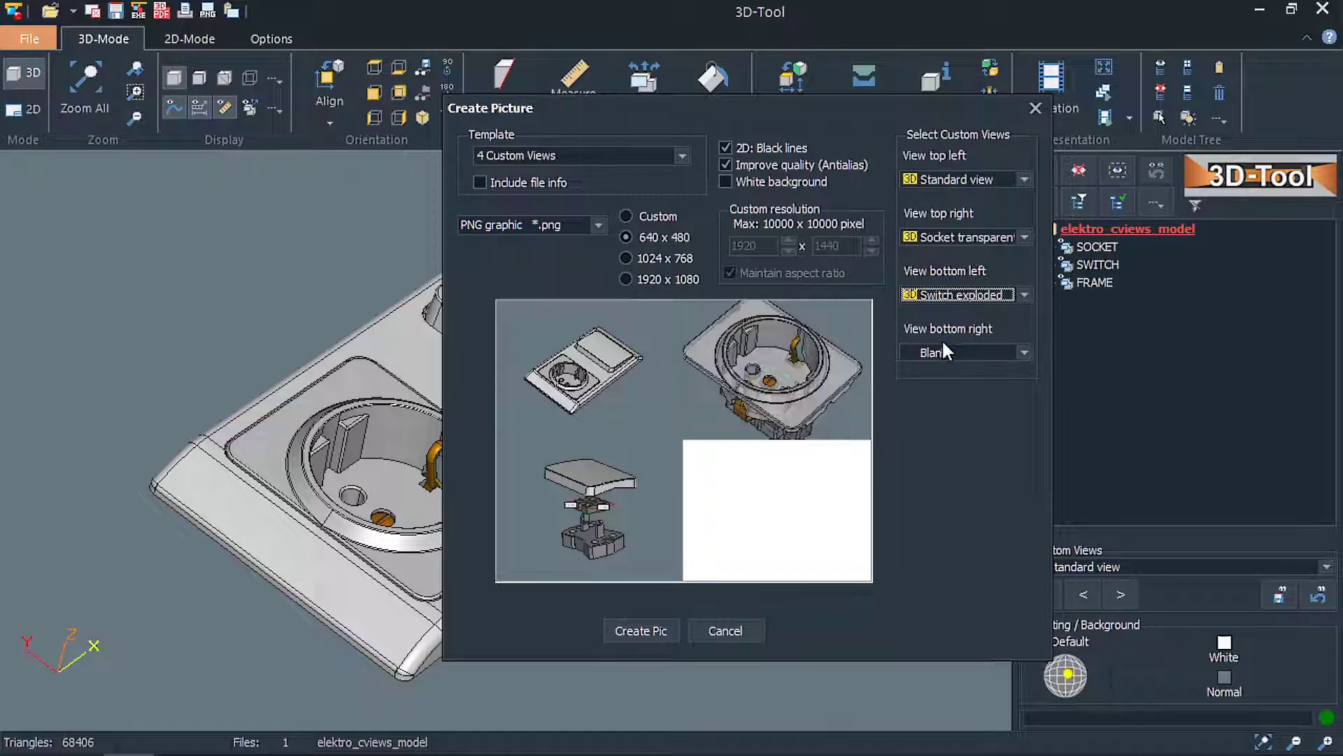
left_click(939, 347)
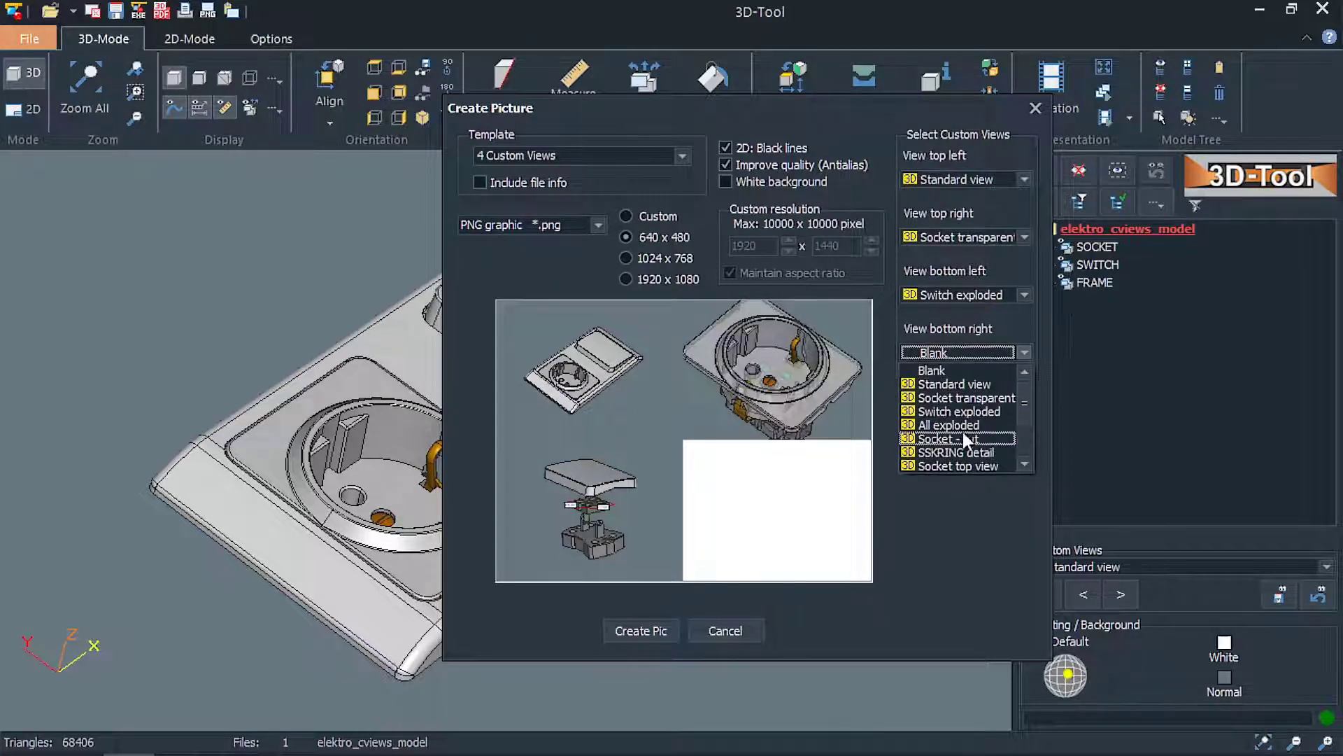
scroll(962, 432, "down", 3)
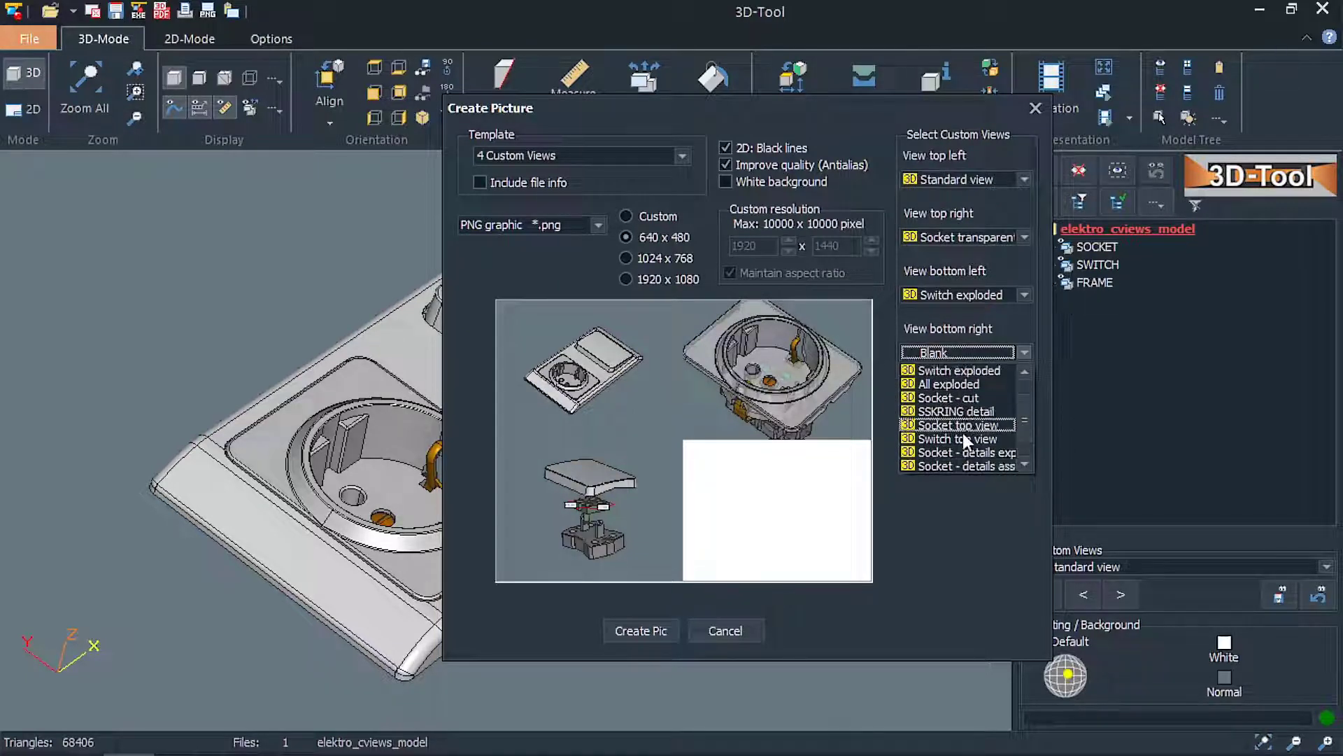
left_click(964, 439)
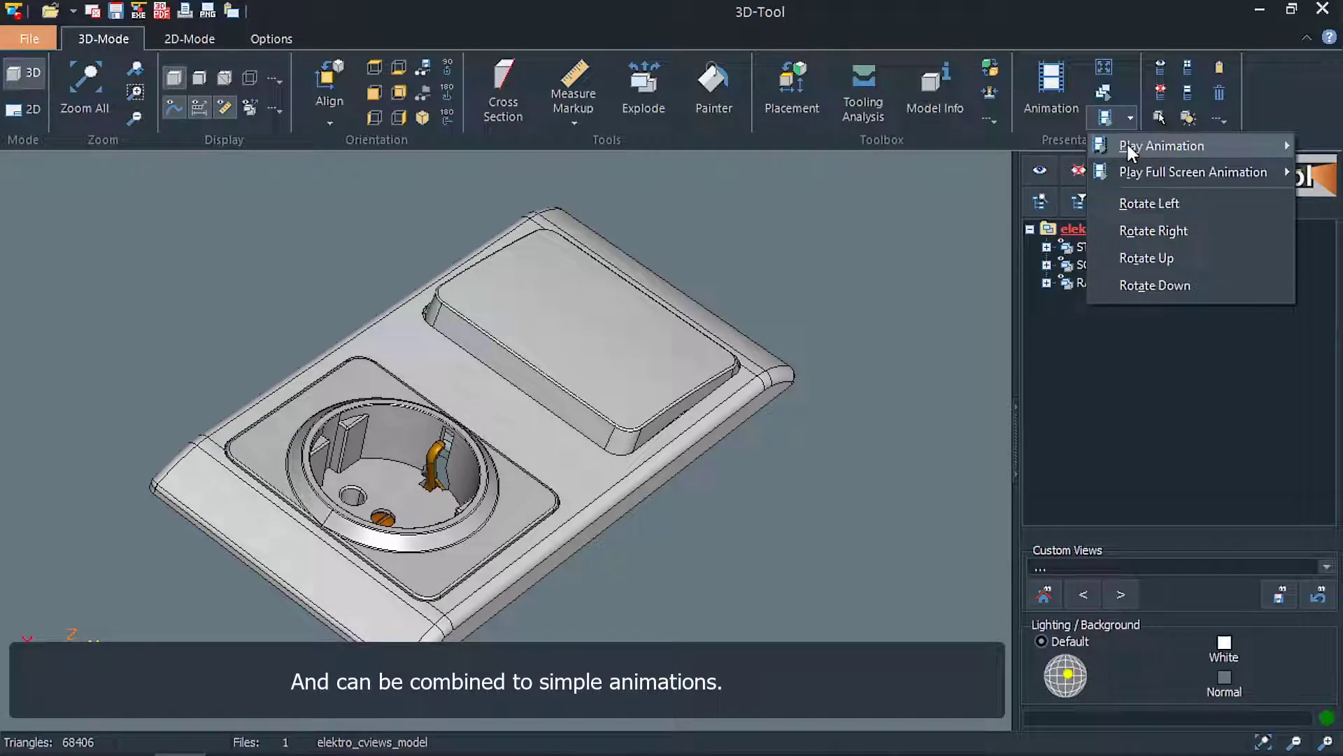
Play the saved animation "Assembly exploded".
mouse_move(1128, 145)
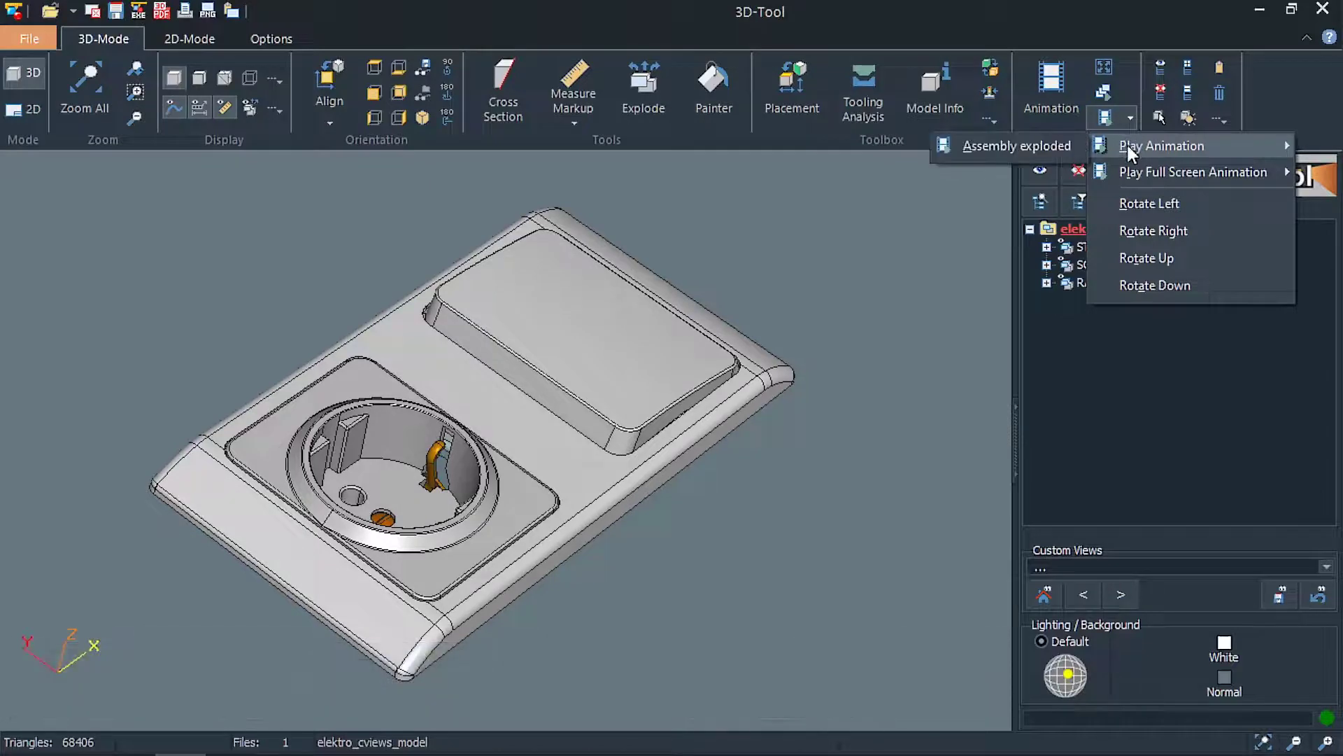
left_click(1050, 145)
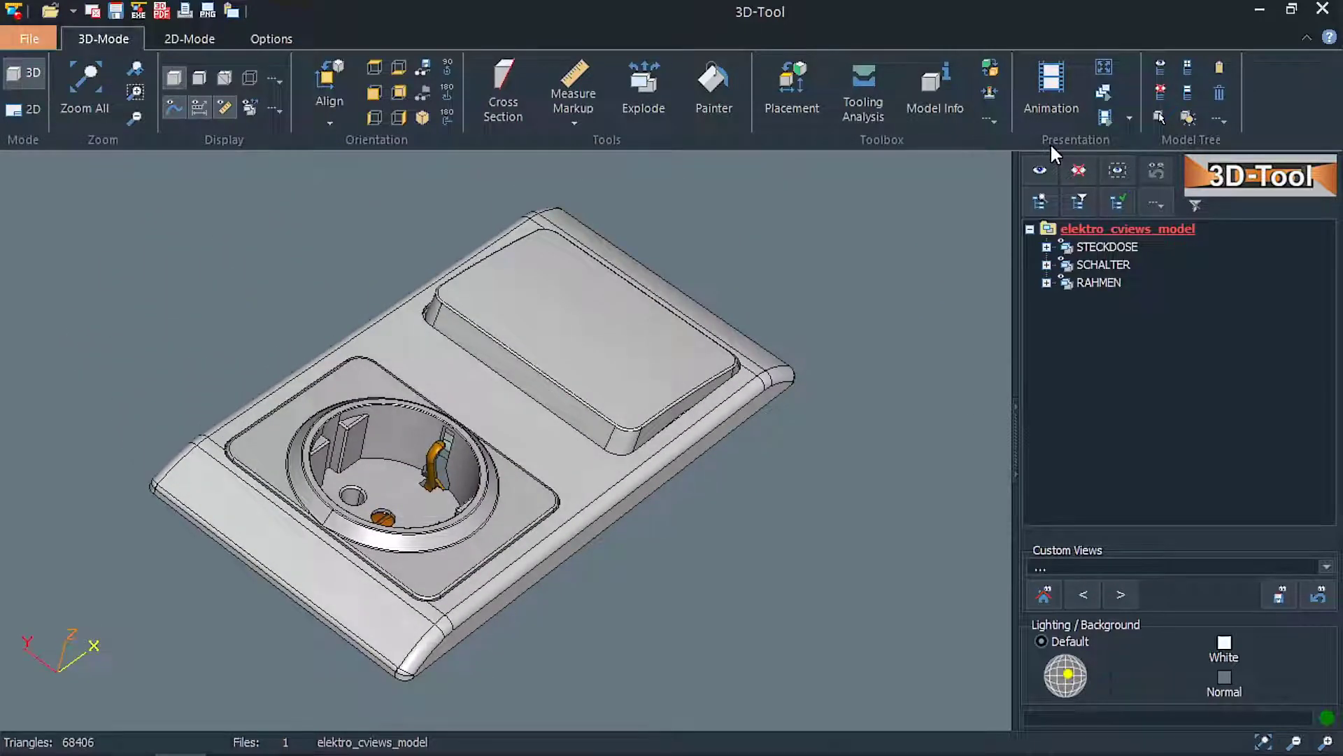
Open the Custom View Editor and preview the views "Socket transparent" and "Switch exploded".
left_click(989, 120)
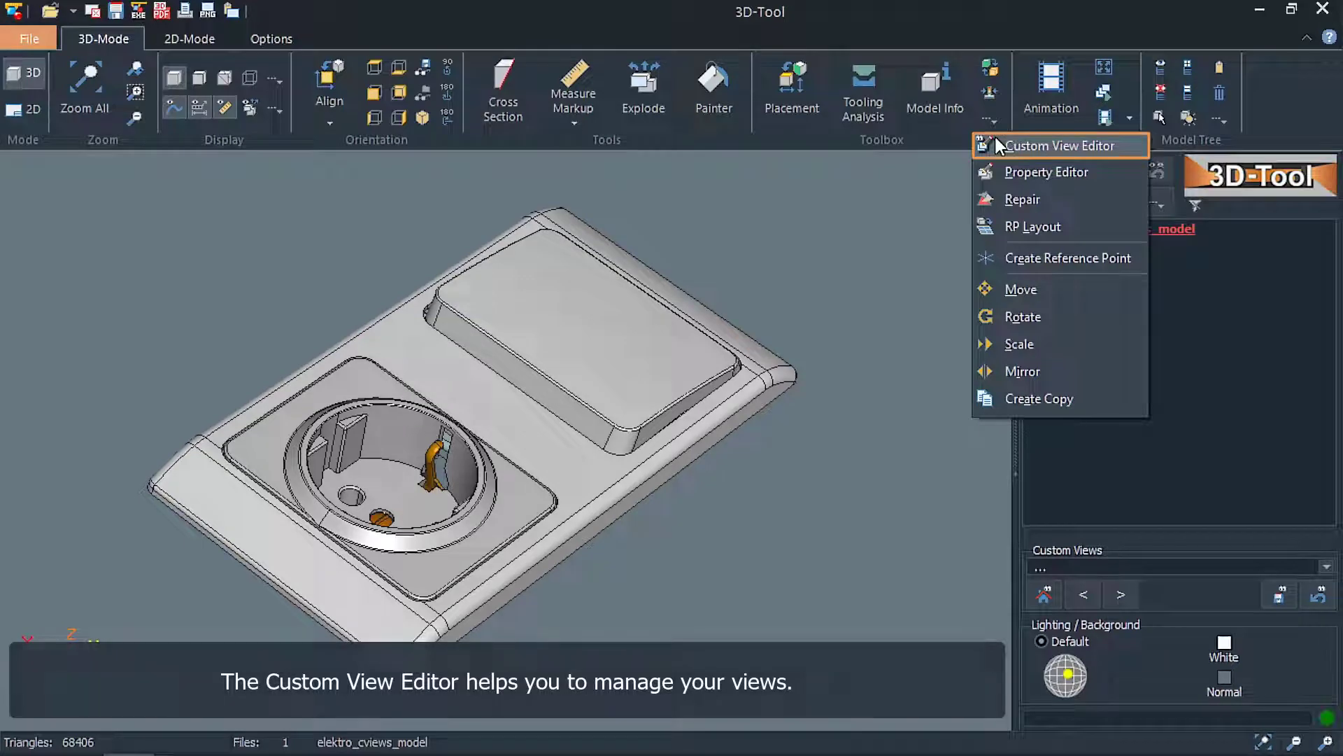
left_click(995, 140)
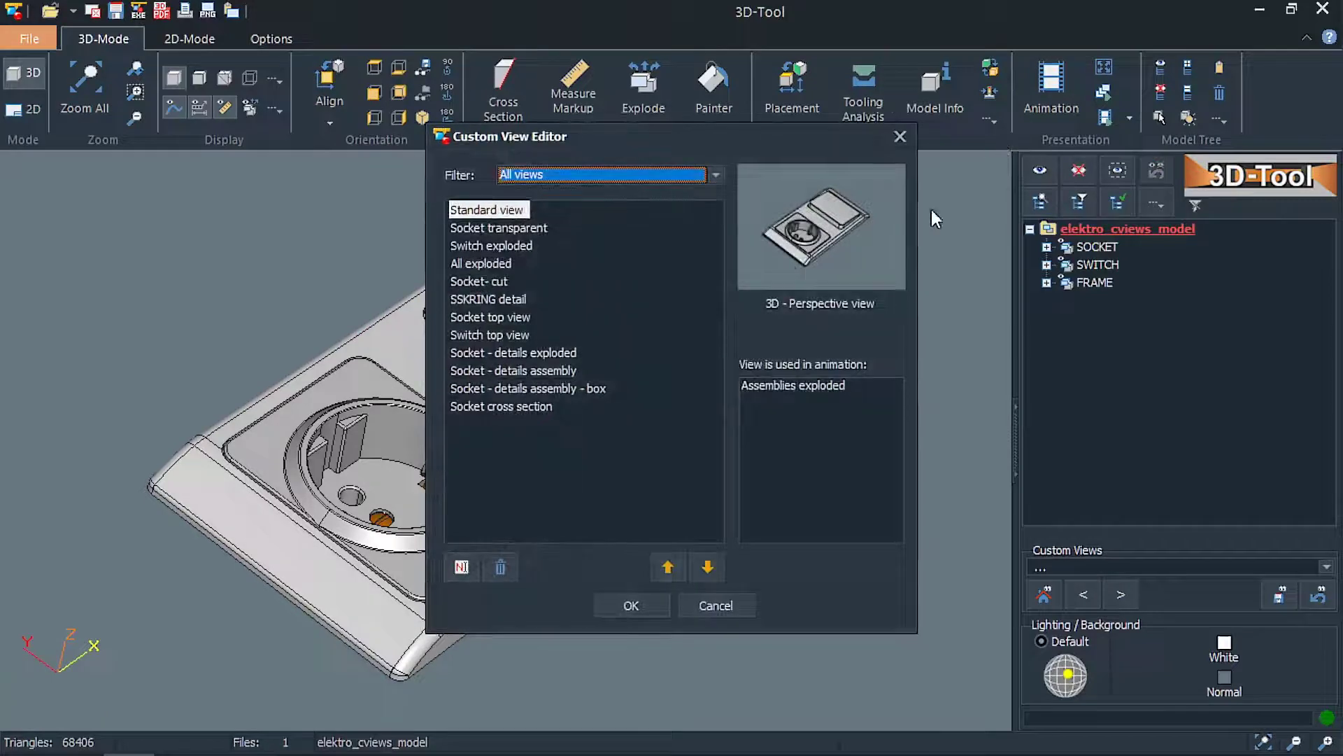
left_click(522, 228)
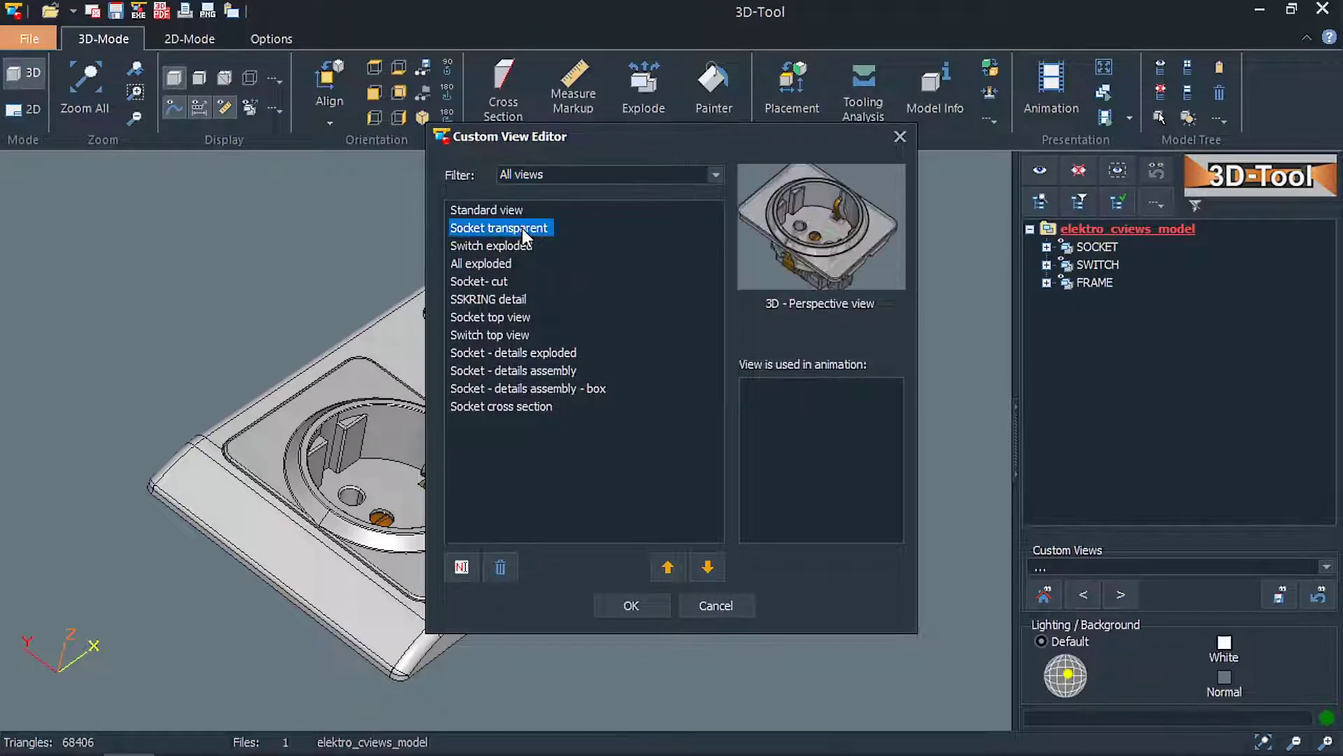
left_click(507, 246)
Rename the custom view "All exploded" as "Exploded".
left_click(505, 266)
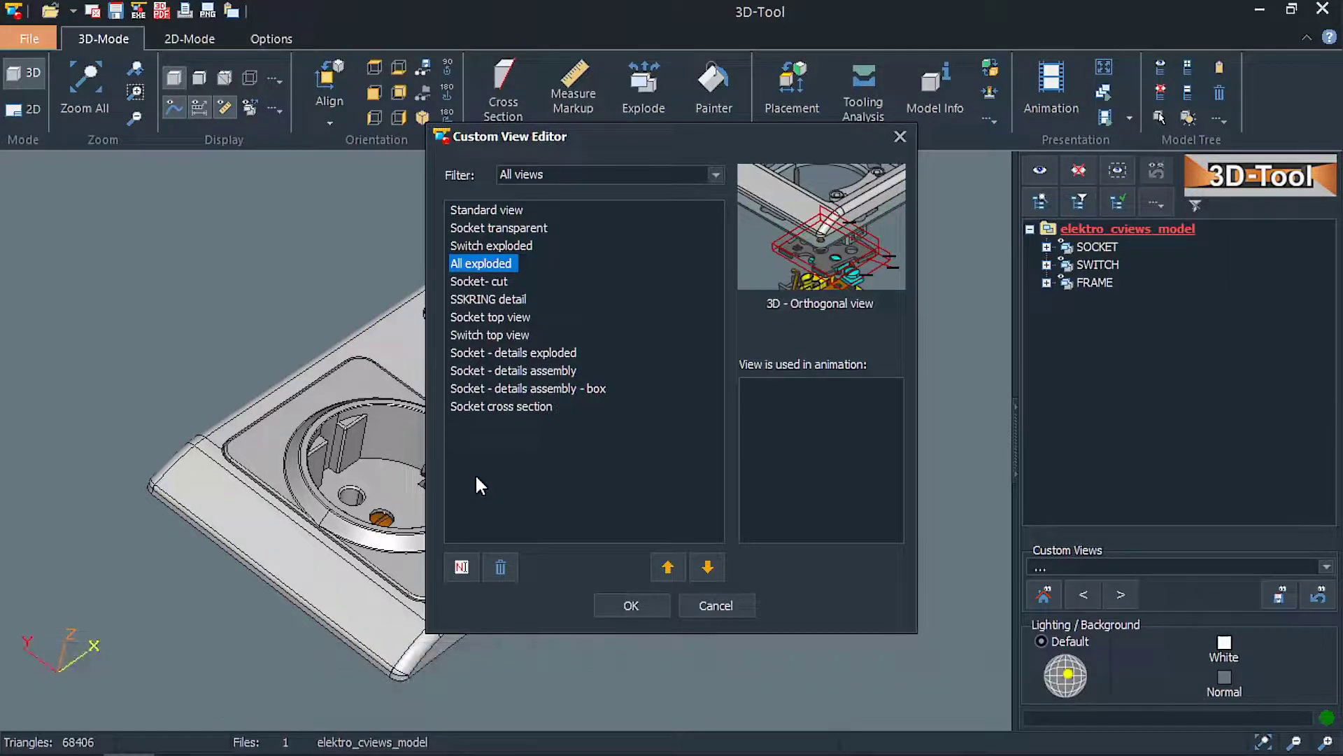
left_click(459, 565)
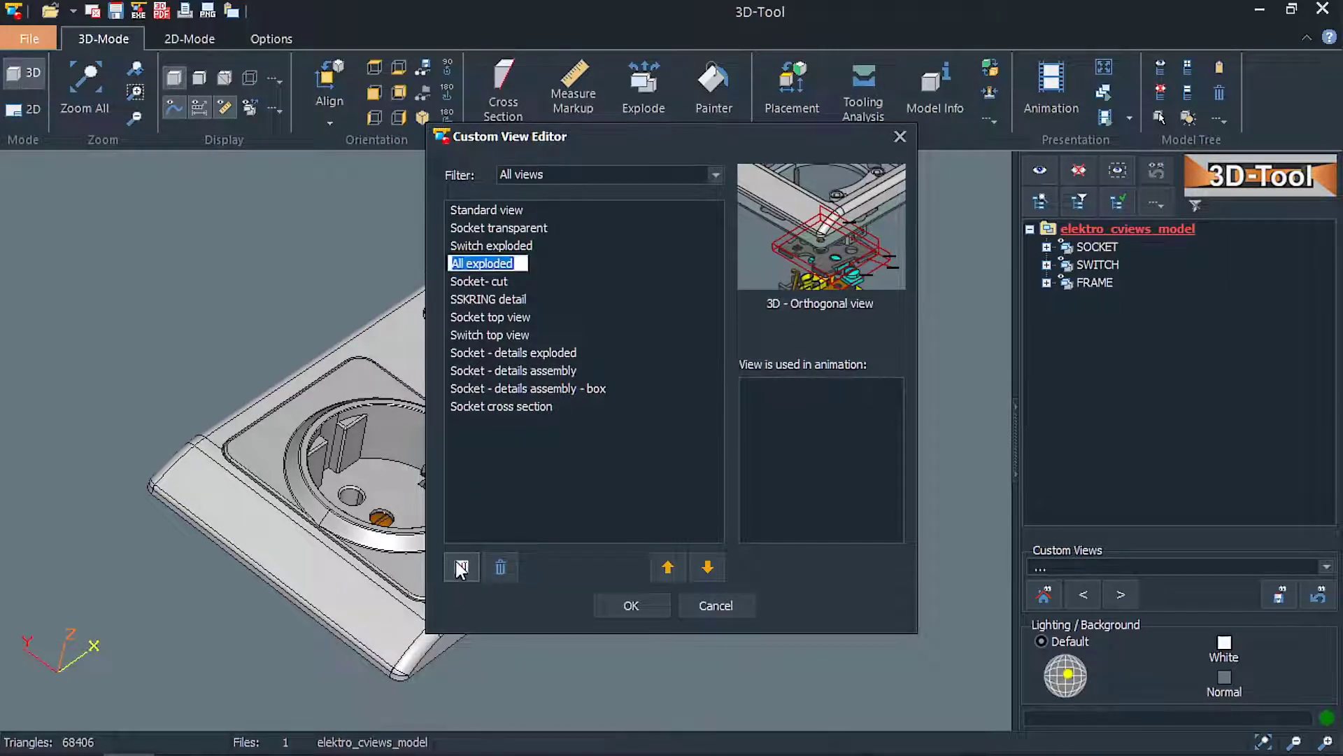
type("Exploded")
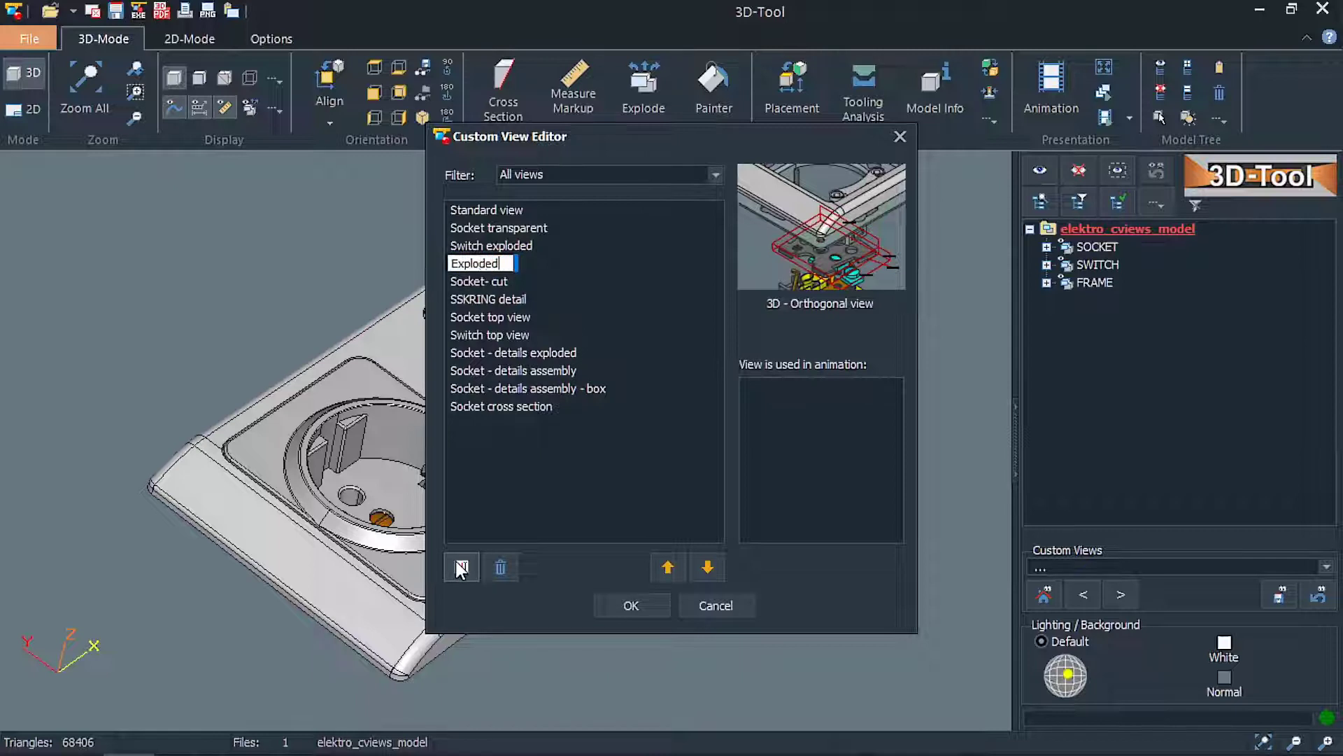
left_click(548, 498)
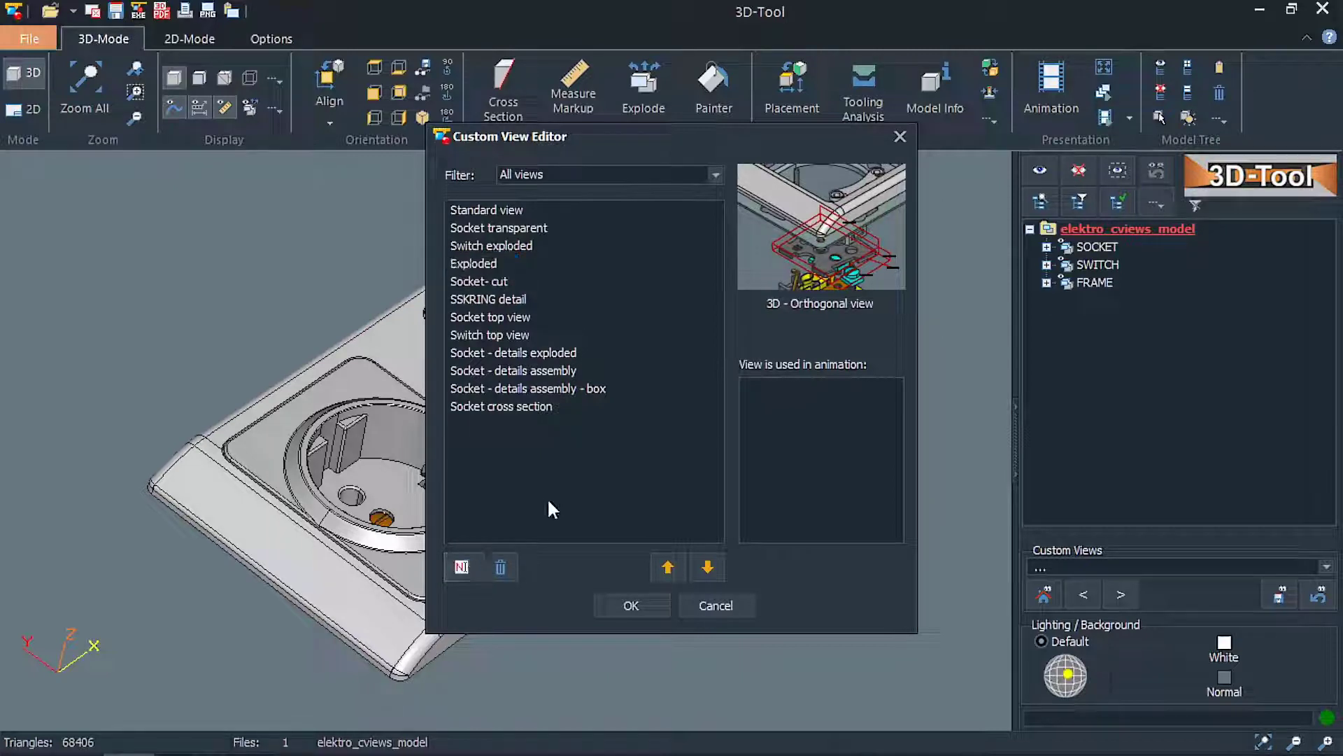
Delete the custom view "Exploded" from the list of views.
left_click(478, 263)
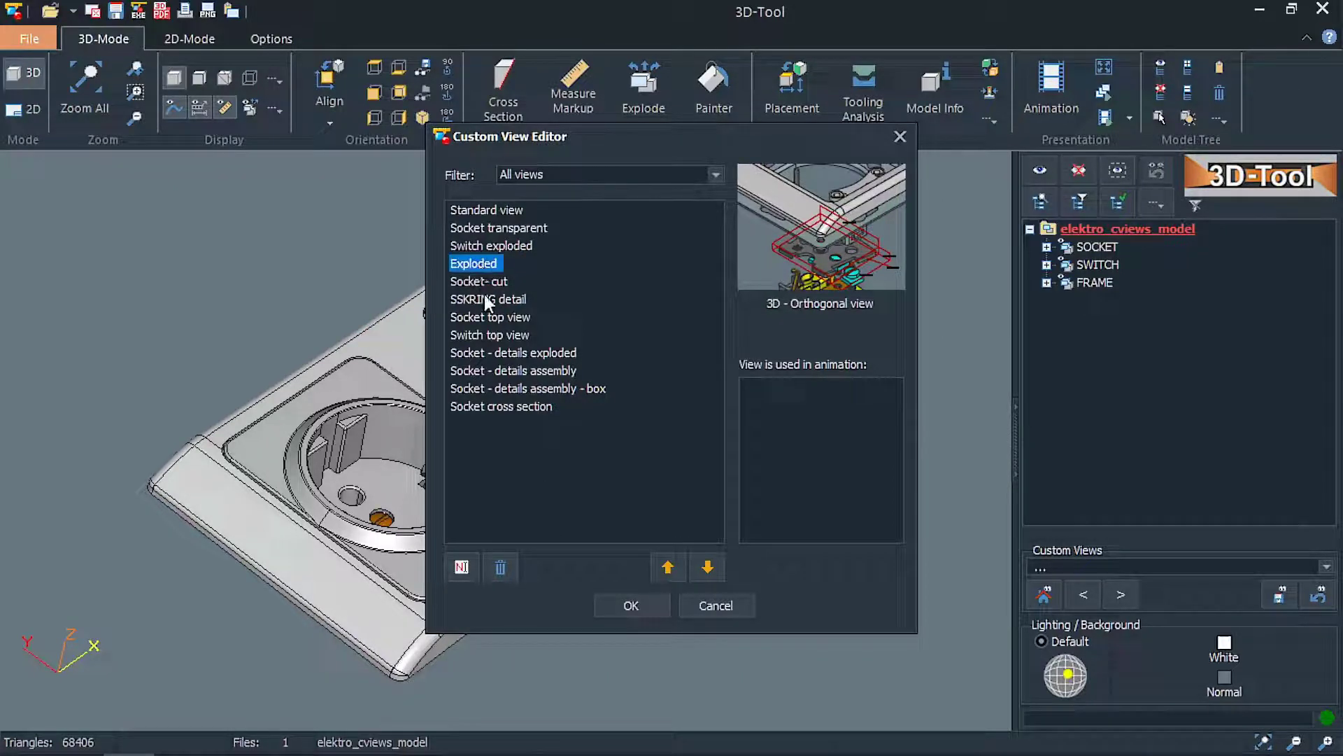
left_click(500, 567)
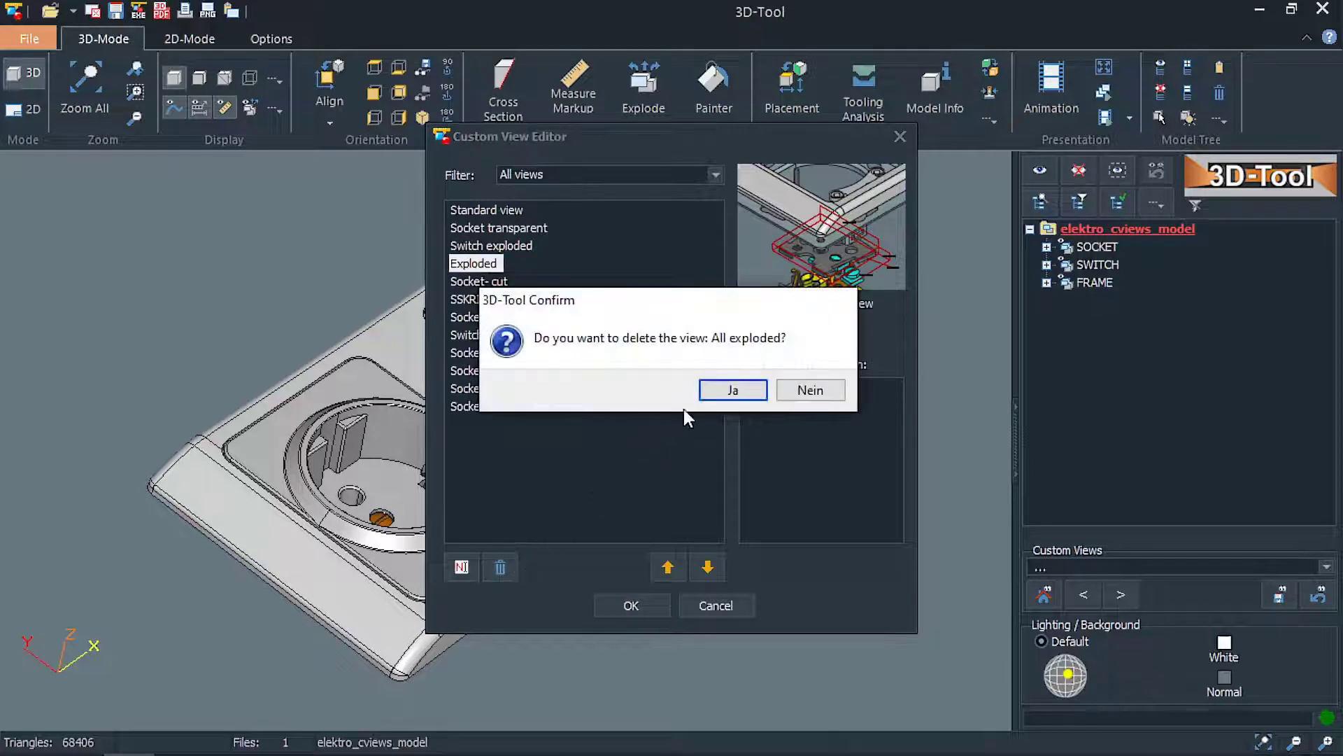
left_click(709, 394)
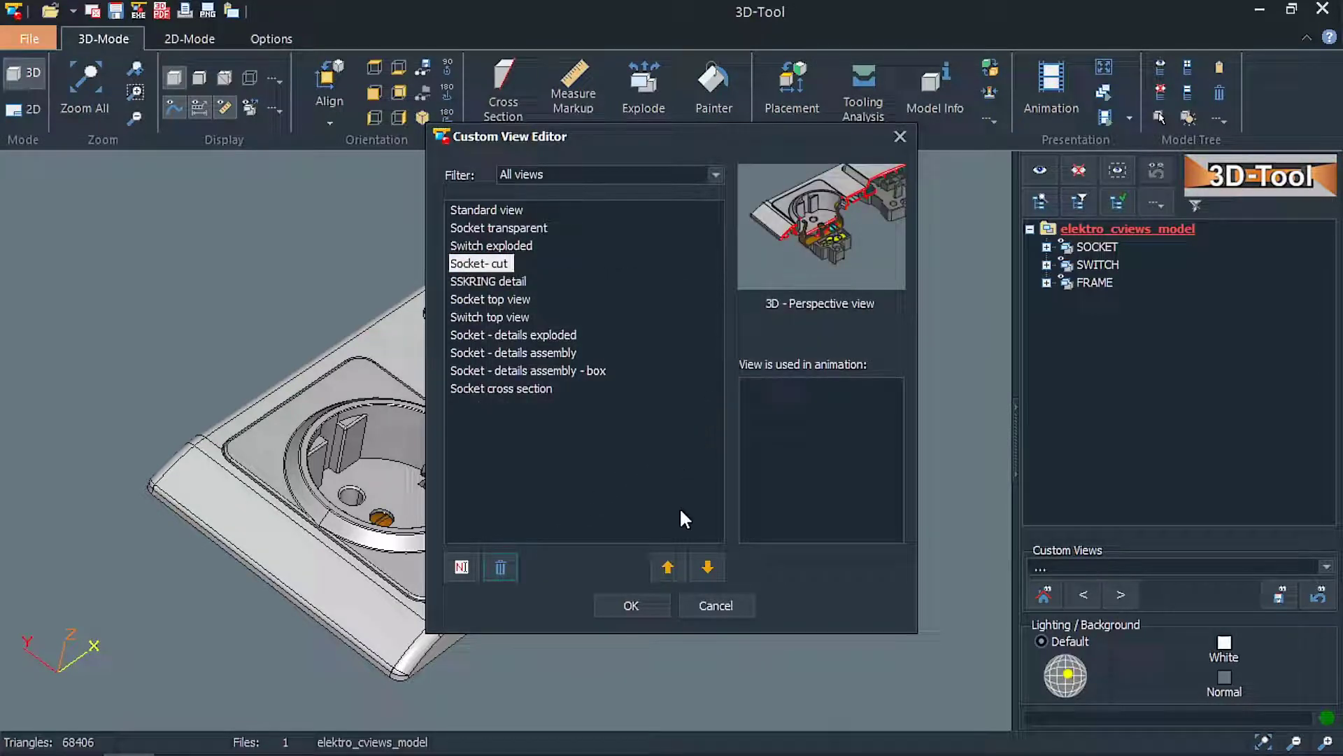
Reorder the view "Socket- cut" so it sits directly below "Socket top view", and accept the changes in the Custom View Editor.
left_click(679, 565)
left_click(703, 568)
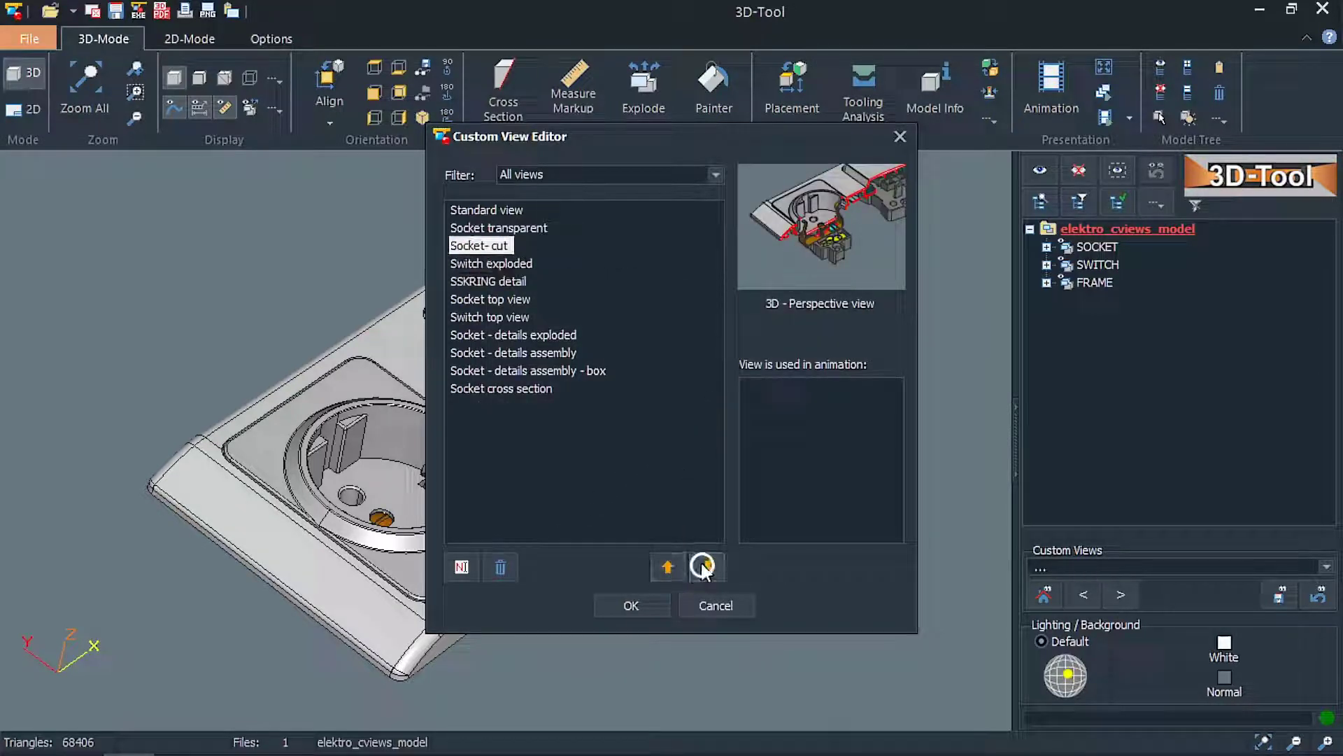
left_click(705, 568)
left_click(705, 568)
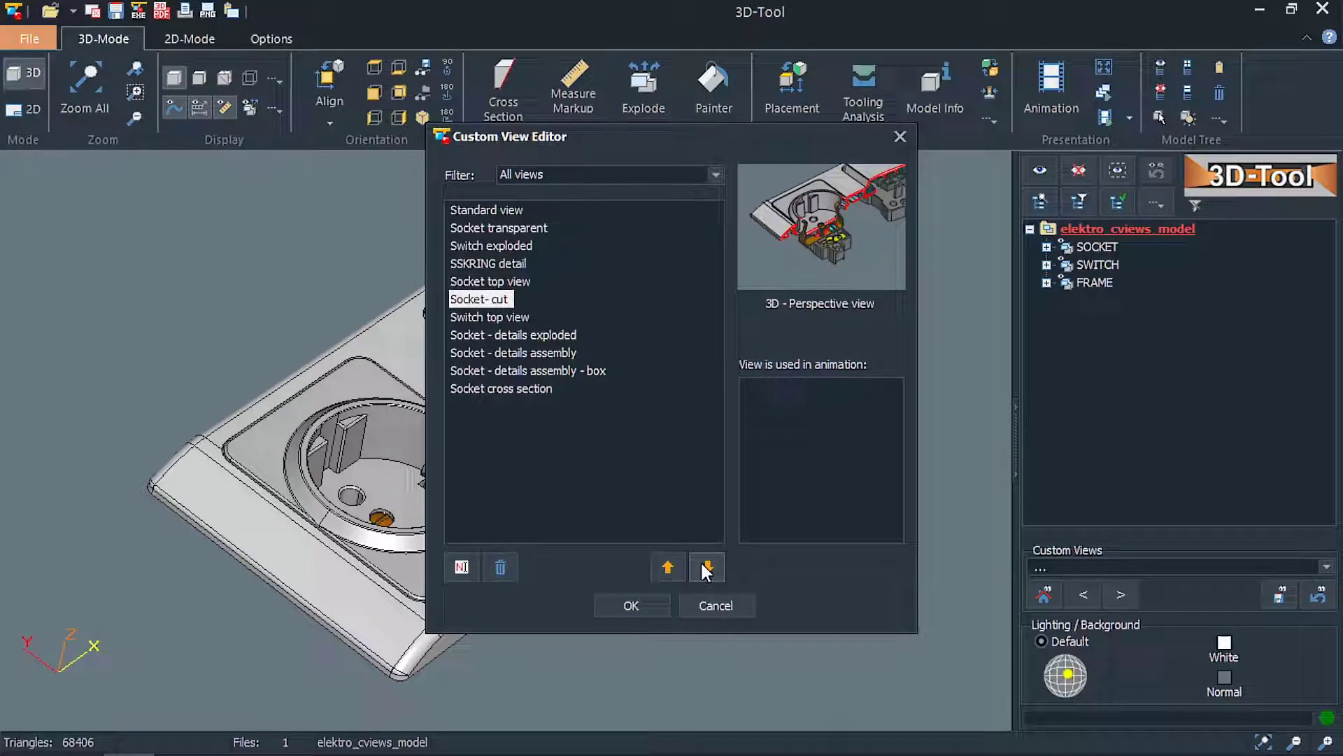
left_click(665, 604)
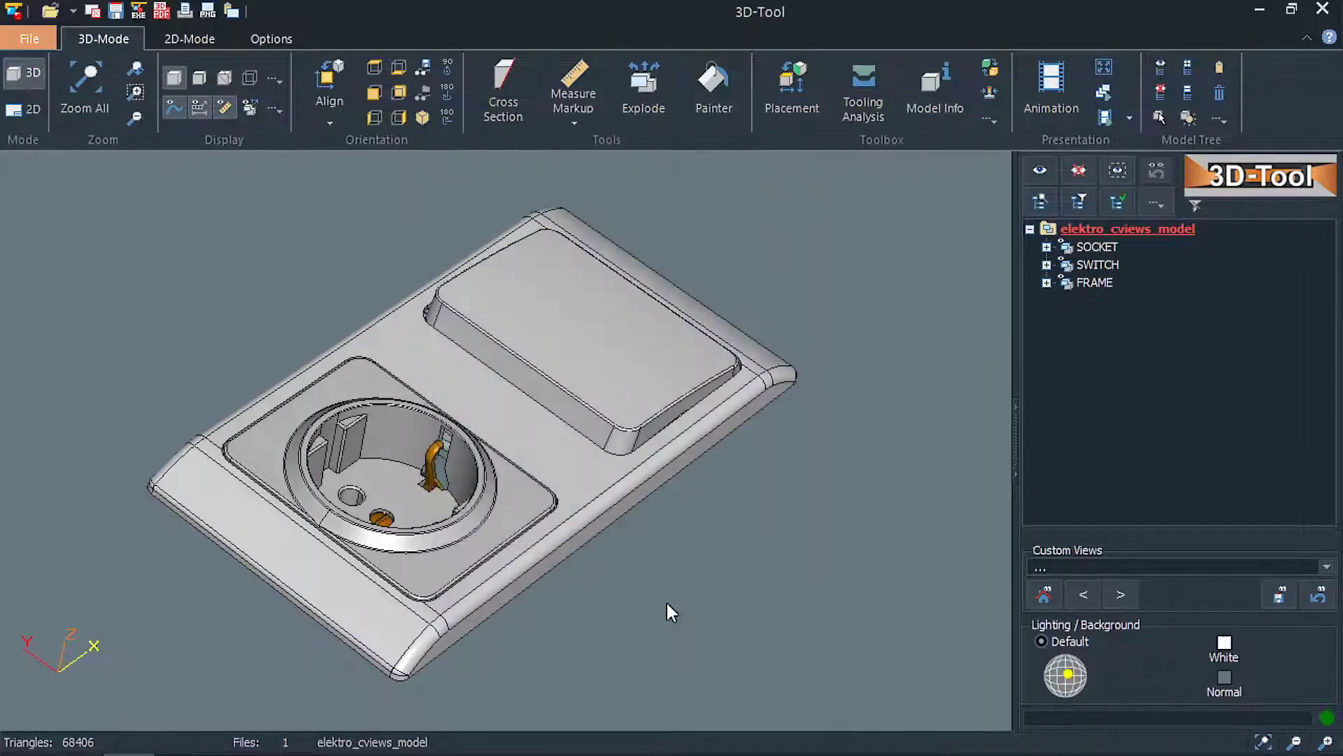
Display the custom view "Socket - details exploded" and browse forward through the three views that follow it.
left_click(1044, 563)
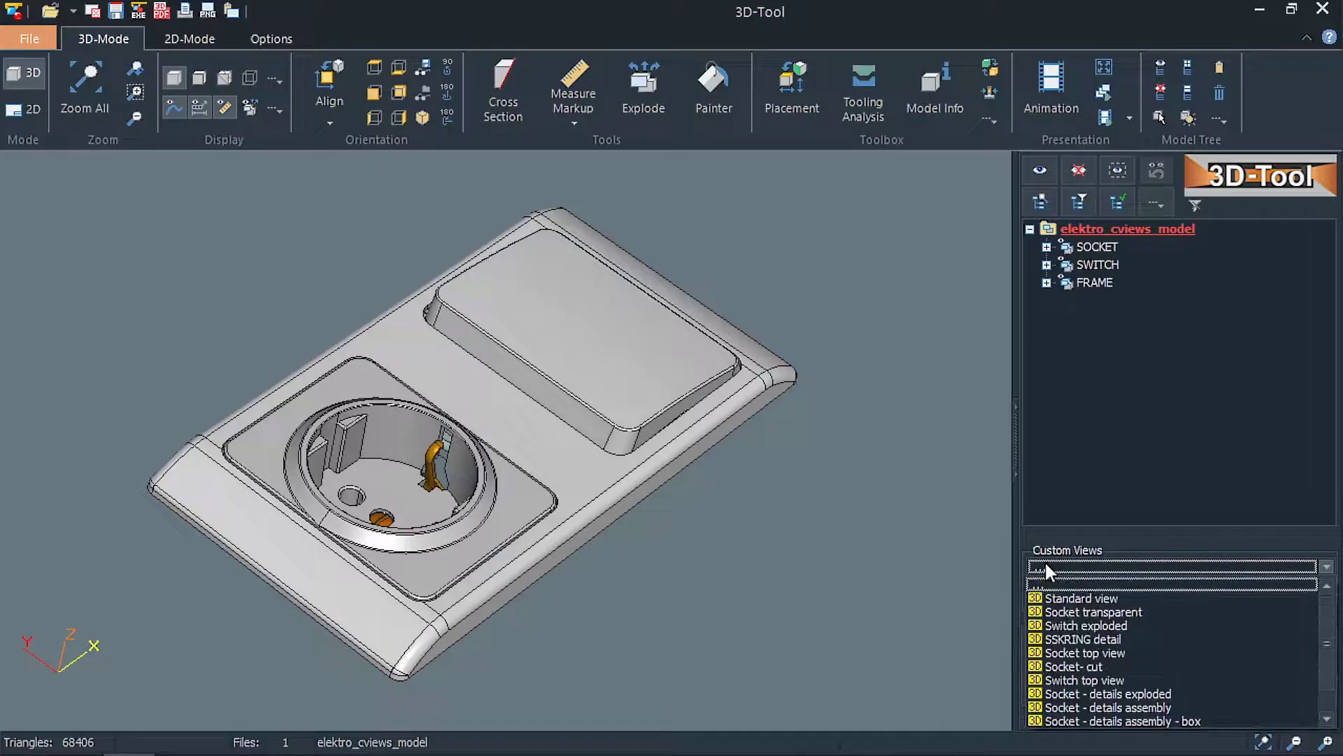
left_click(1088, 696)
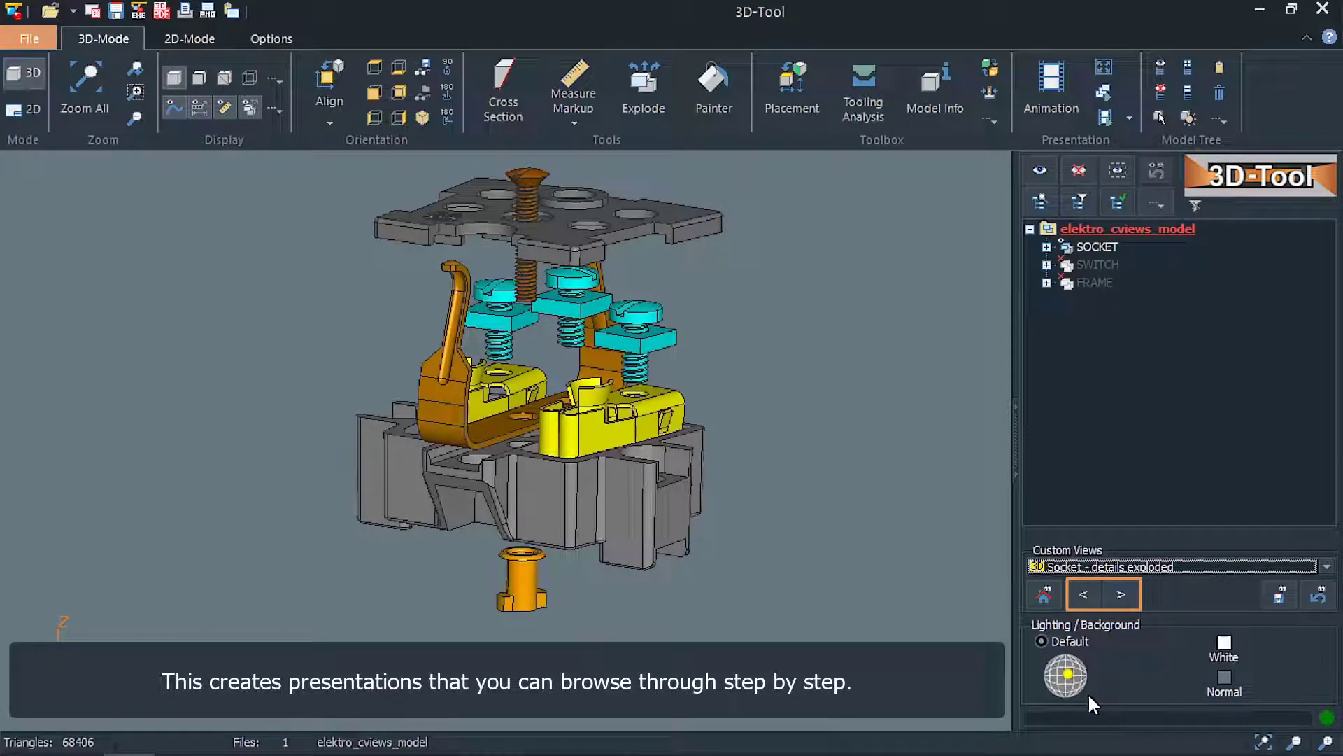
left_click(1121, 594)
left_click(1130, 593)
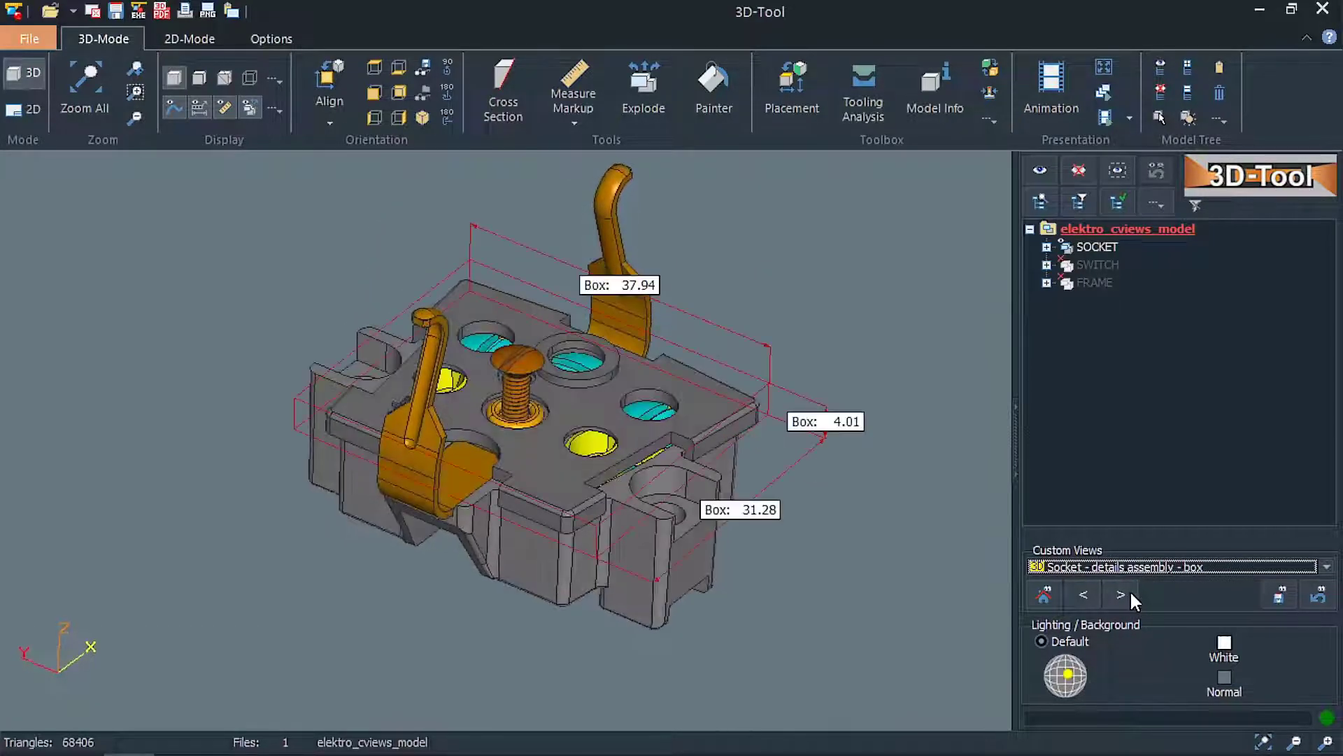
left_click(1131, 591)
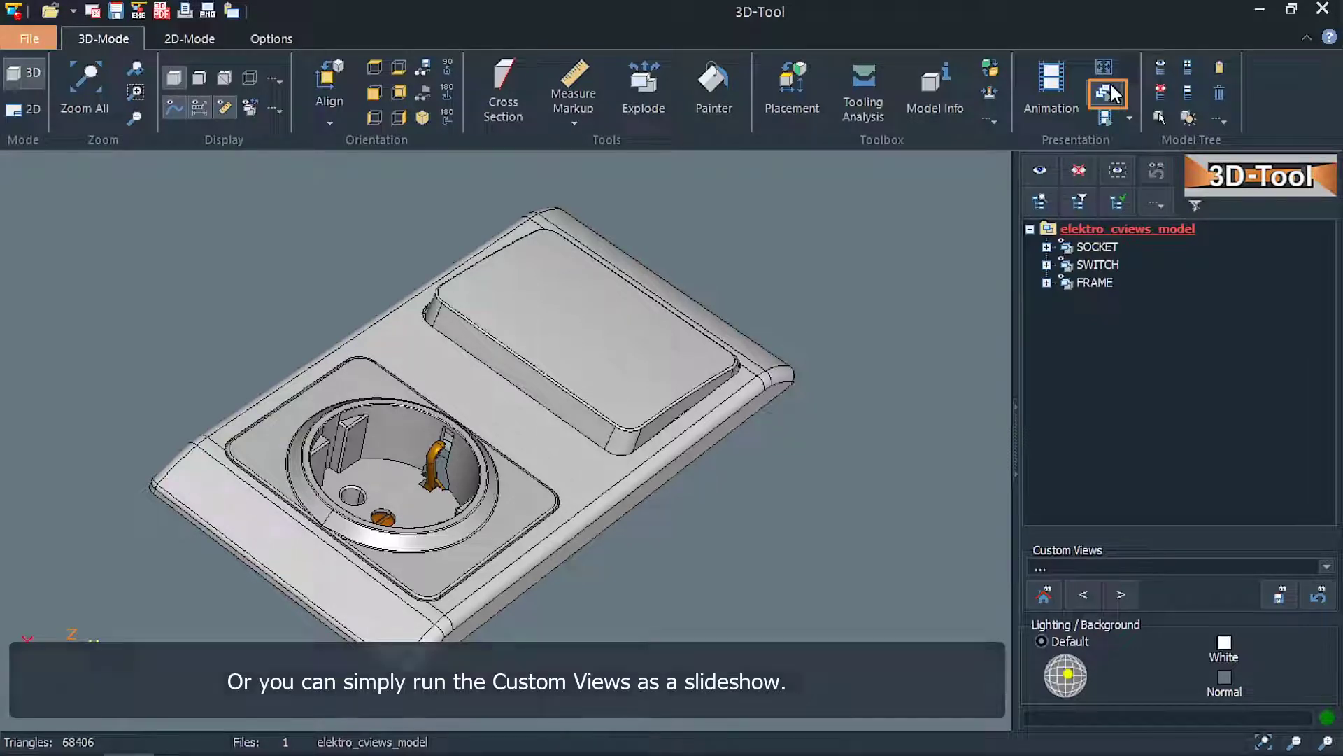
Run the custom views as a slideshow.
left_click(1111, 94)
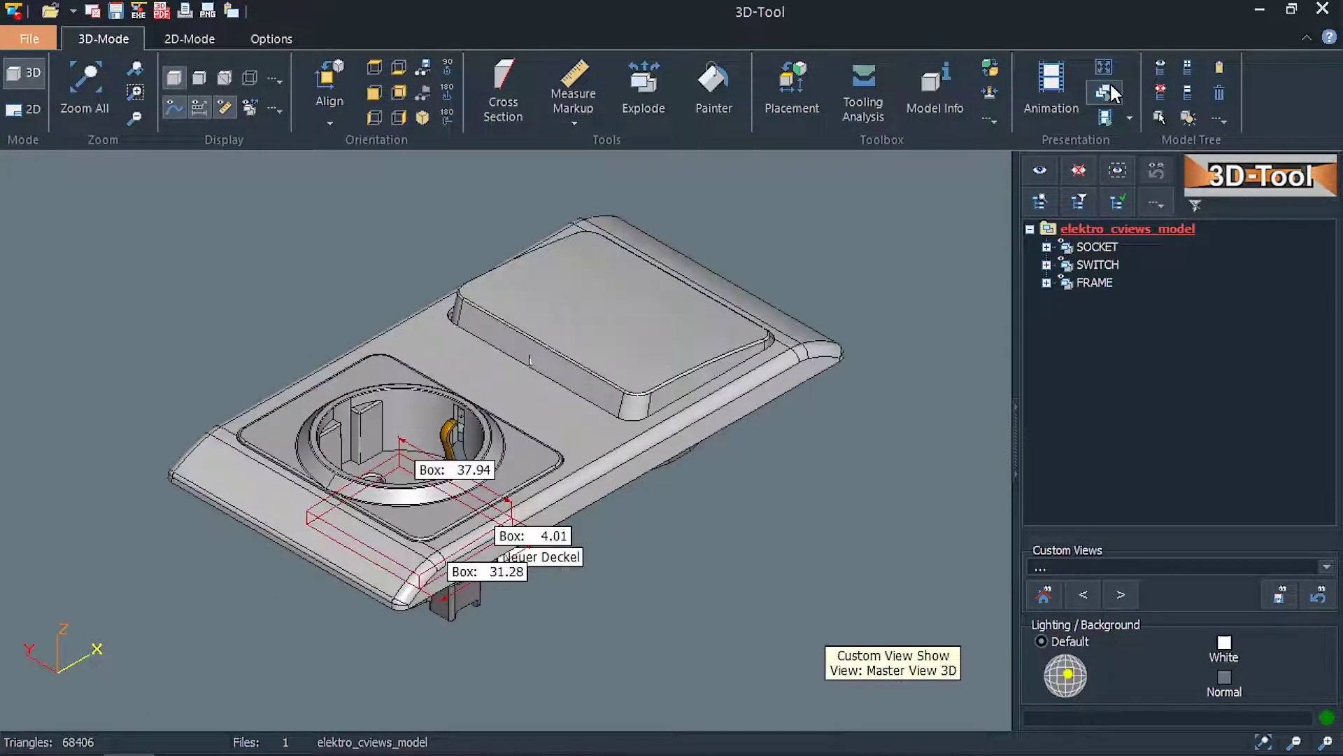